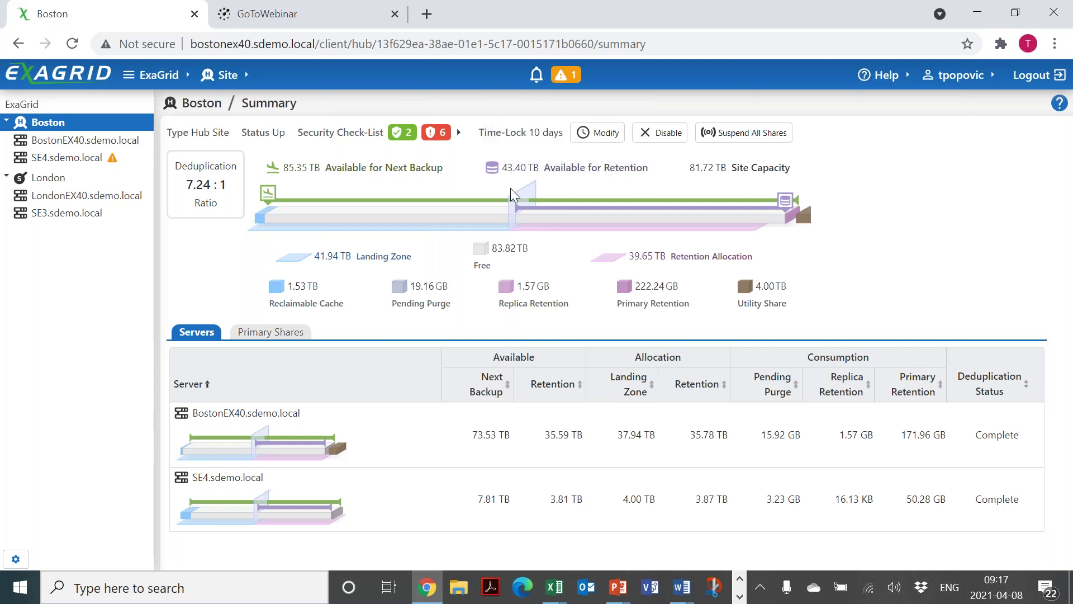
Step: Review the Boston site's Security Check-List and the two-factor authentication registration dialog for the signed-in account, without registering
click(454, 134)
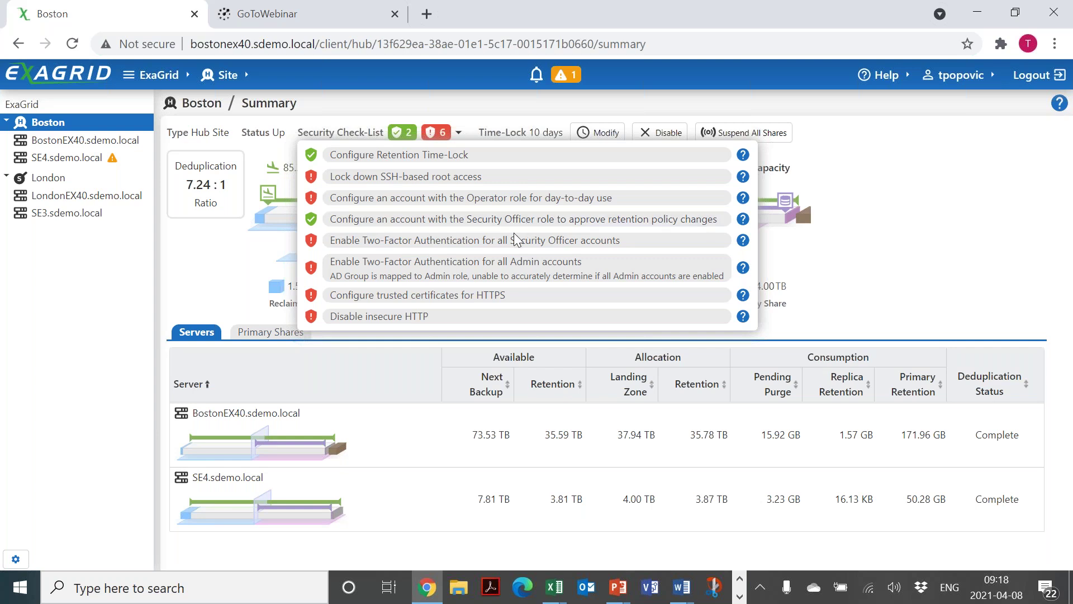
click(964, 75)
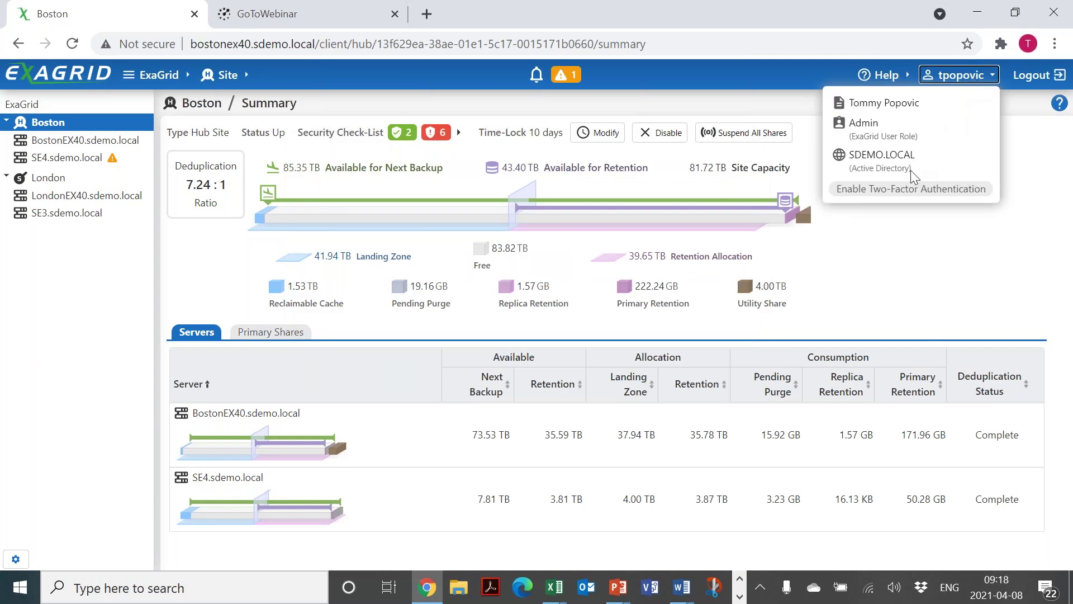
click(909, 190)
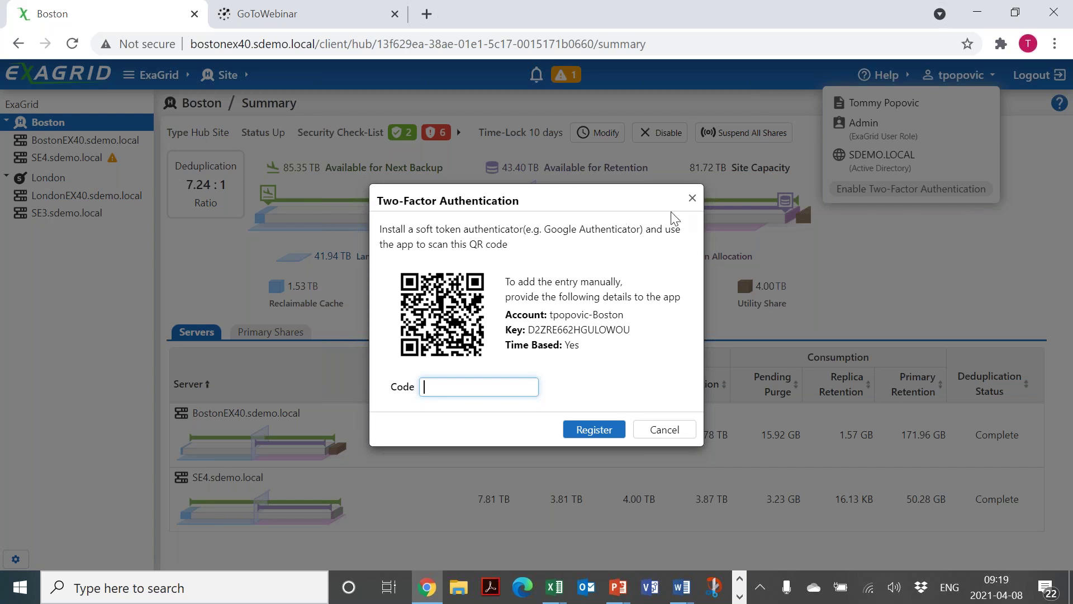
click(693, 202)
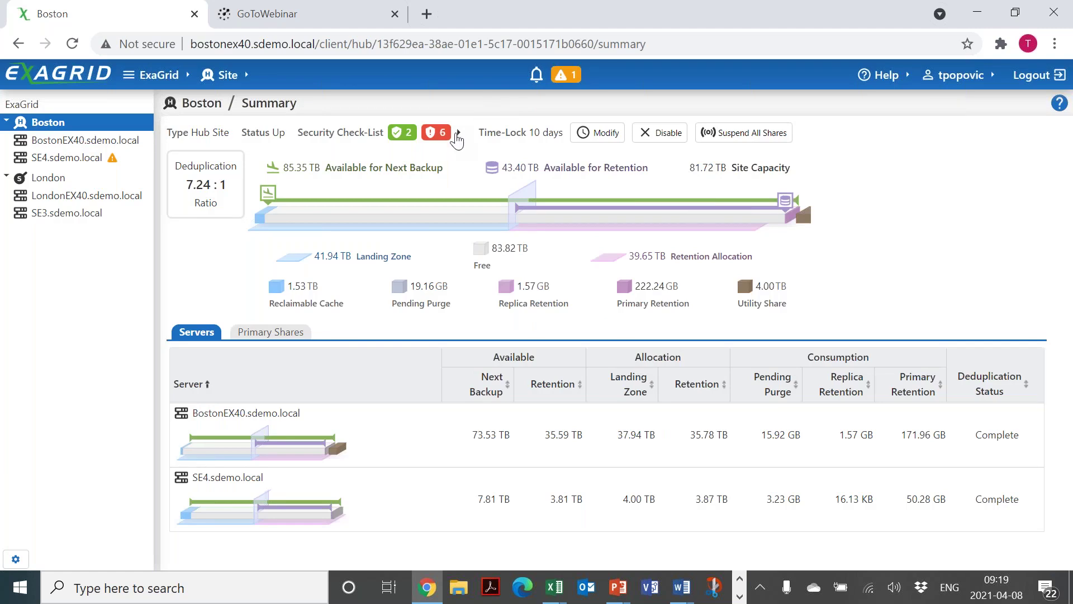
click(458, 136)
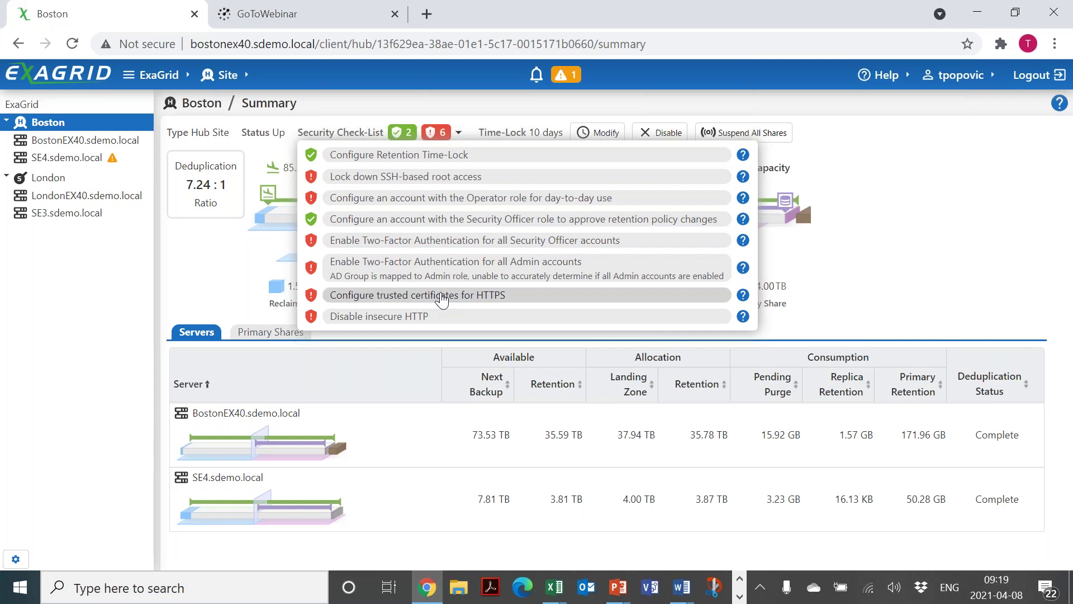
click(665, 110)
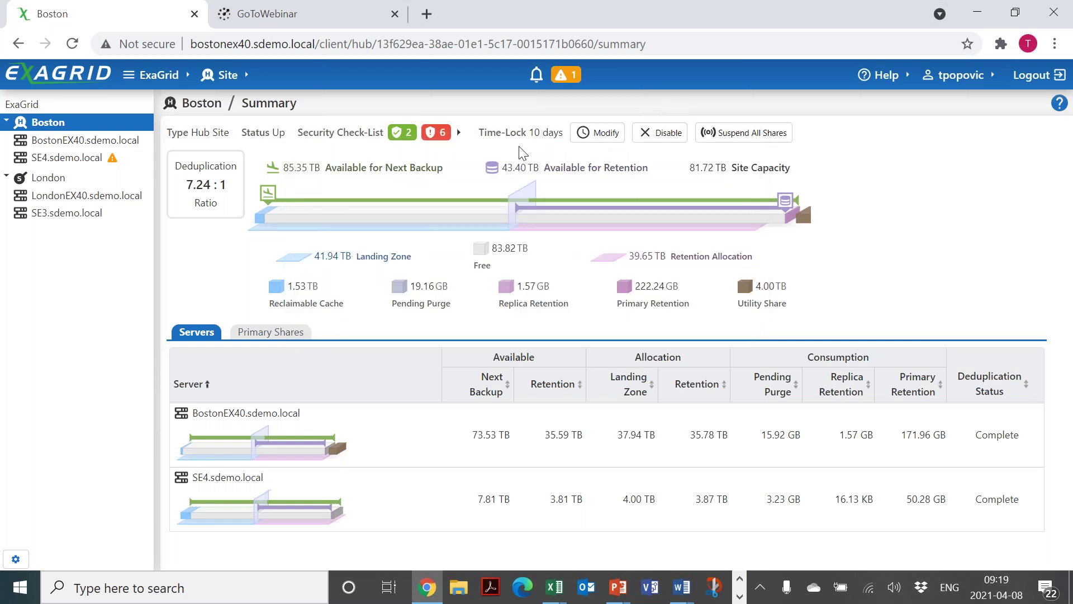
Step: Examine the Time-Lock controls and the selectable day values for modifying Boston's Time-Lock, without requesting a modification
drag(481, 128, 798, 143)
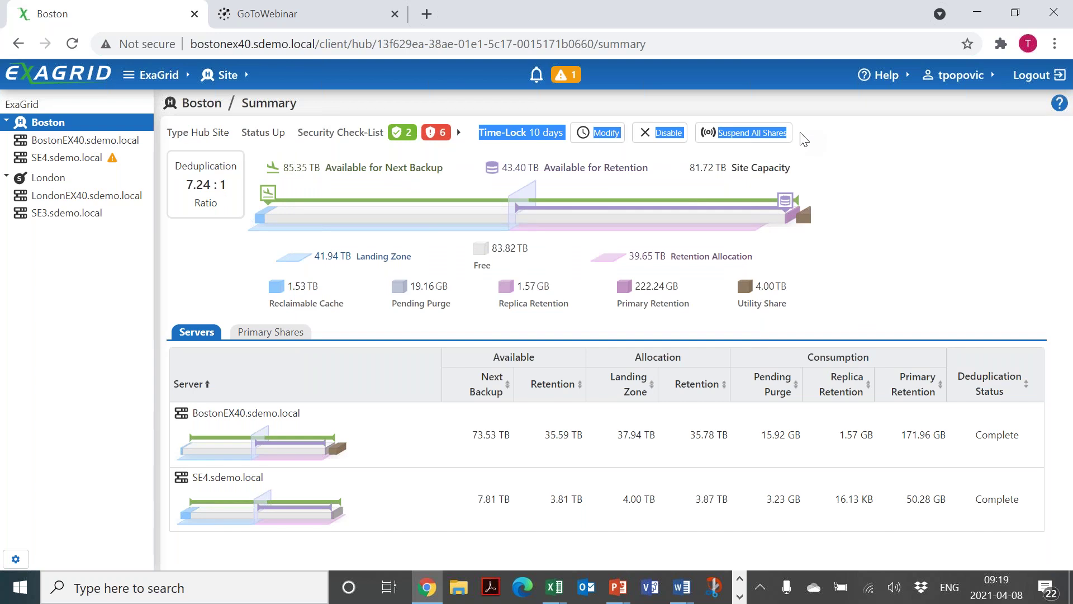
click(553, 133)
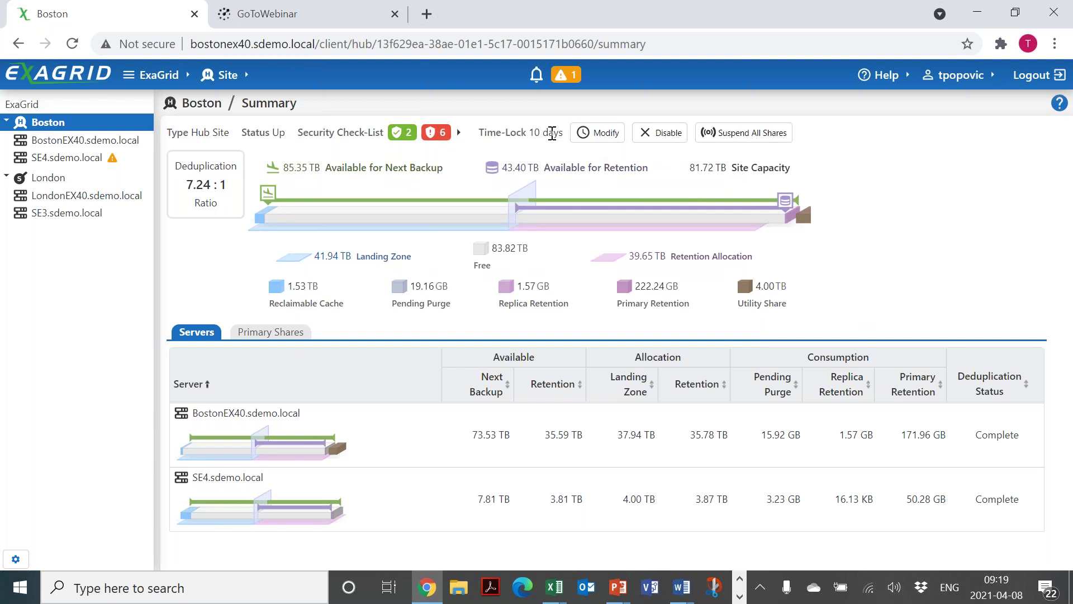
click(598, 133)
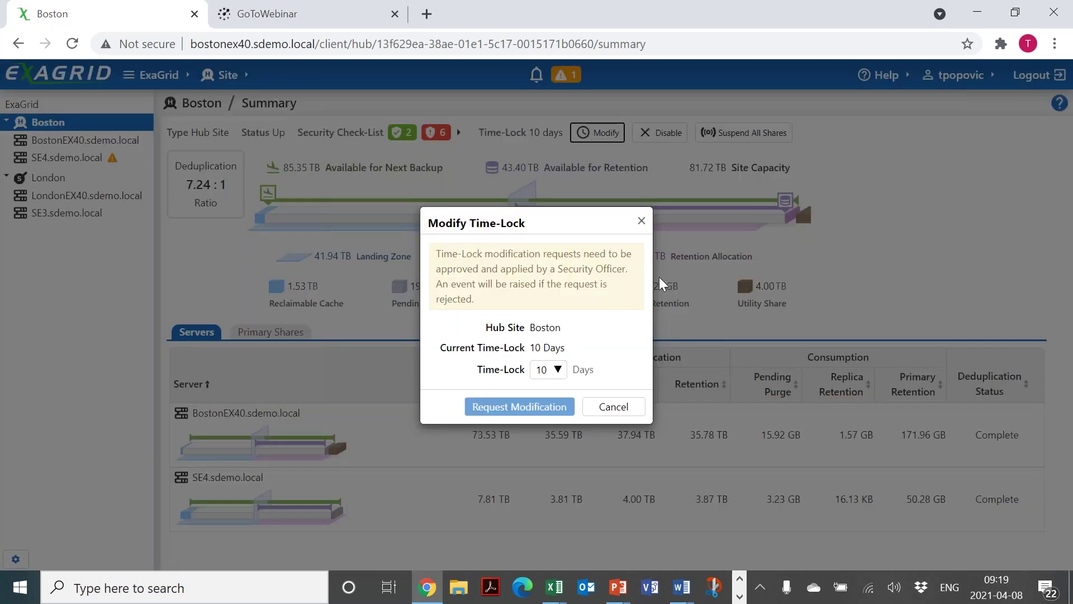
click(558, 370)
drag(561, 132, 570, 352)
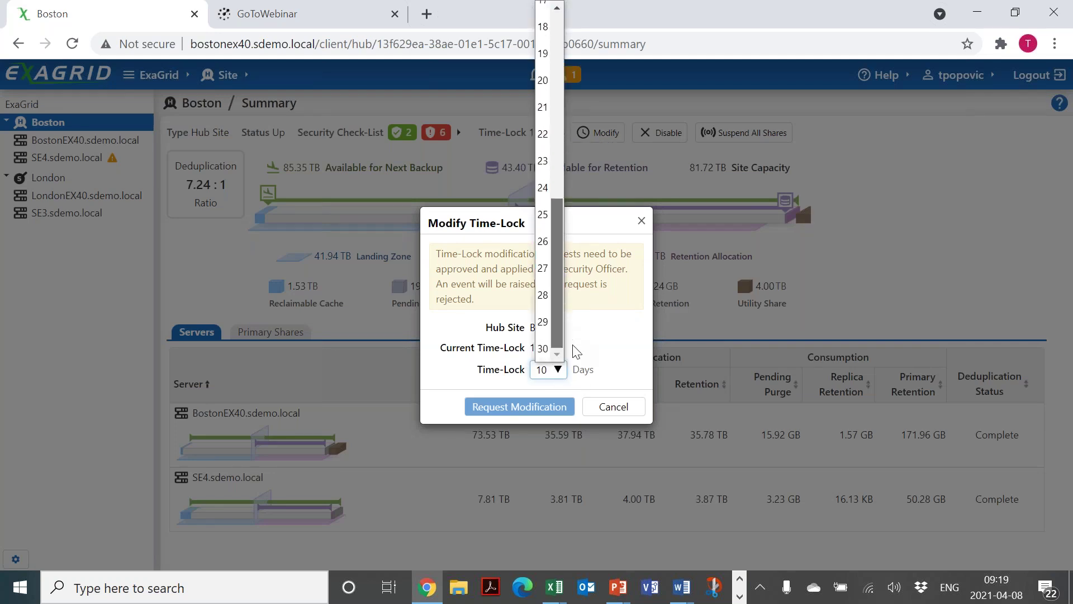
click(641, 221)
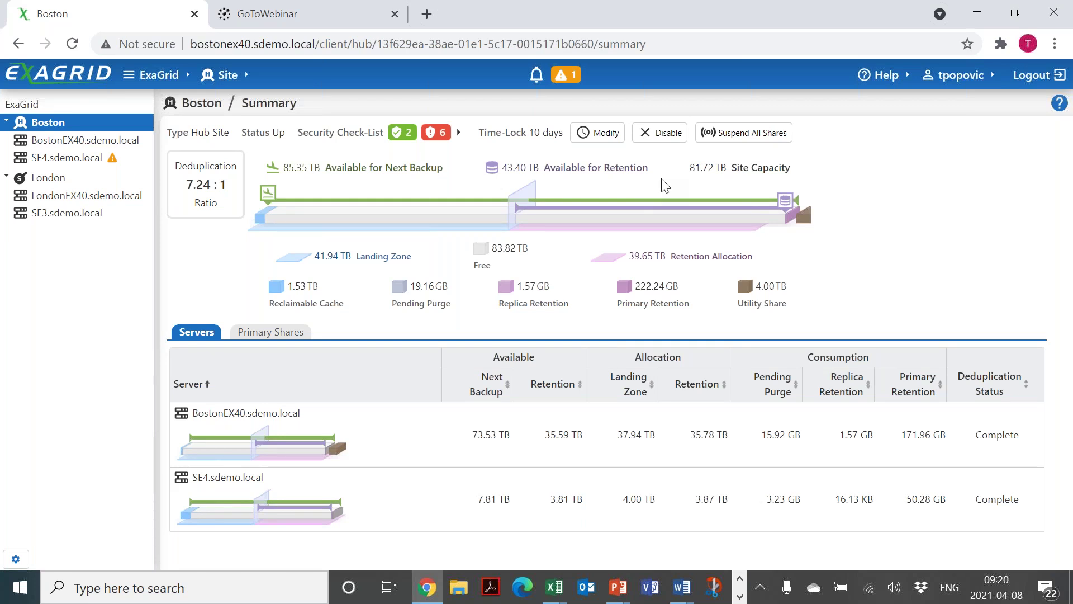
click(619, 143)
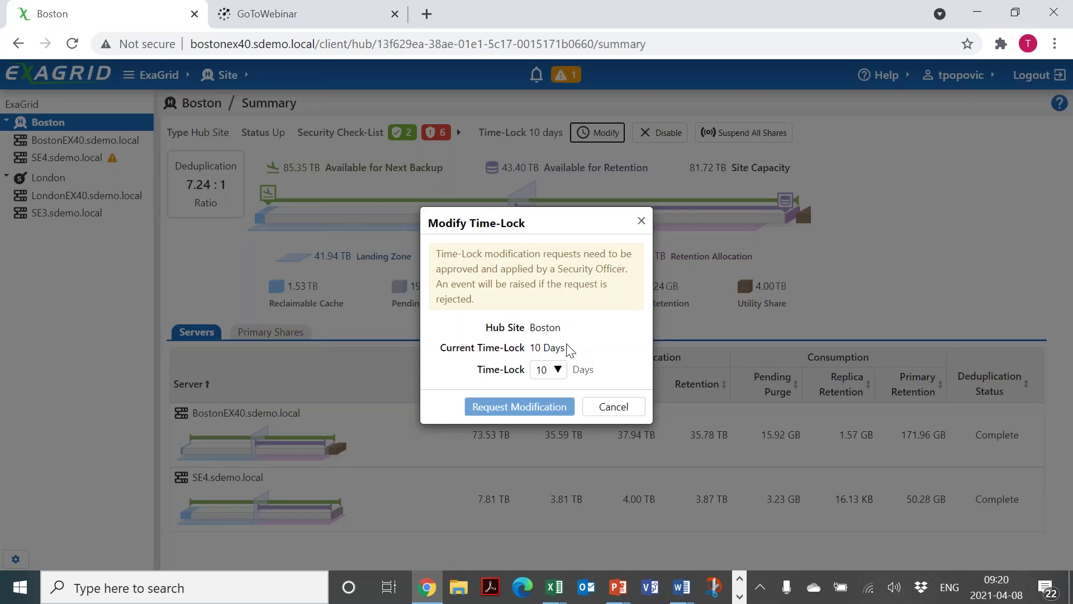
click(640, 222)
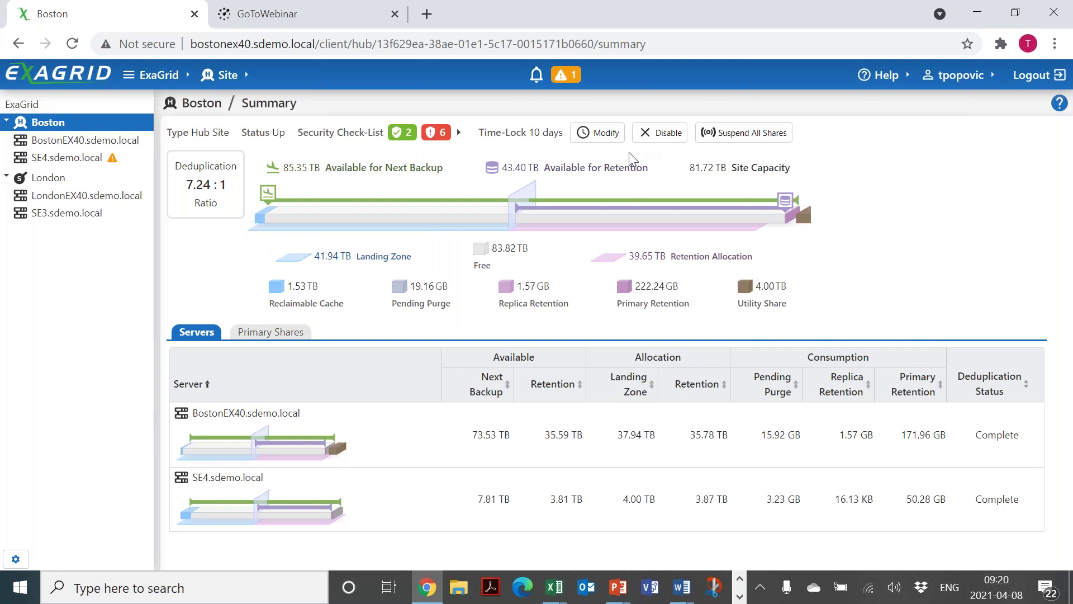
Step: Open Boston's Shares and Replicas list and show the details of the RTL_Demo_Share_01 share
click(234, 78)
click(260, 139)
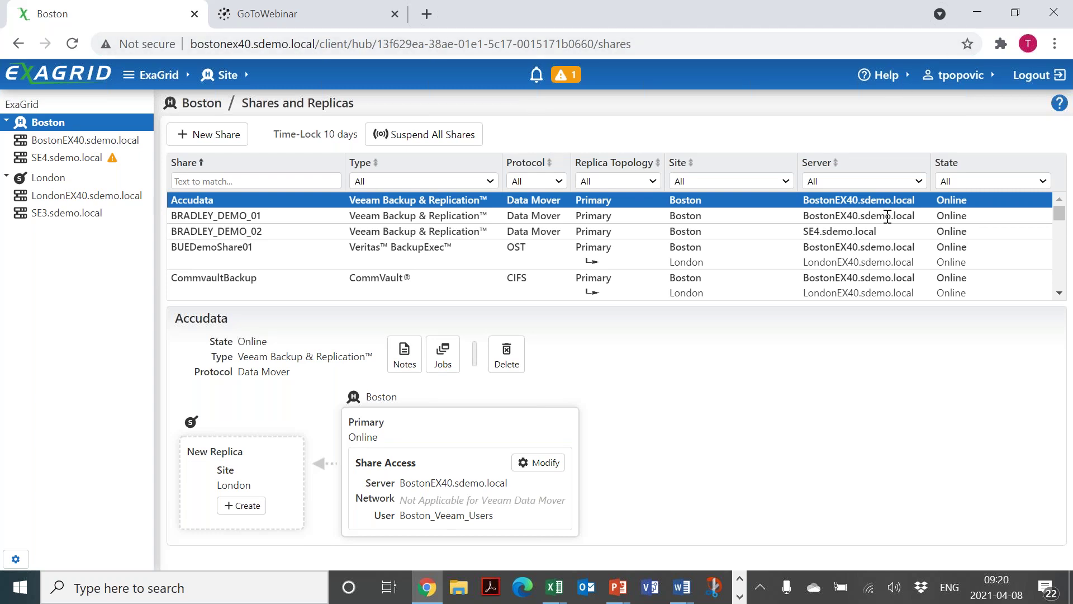
scroll(721, 232, down, 1)
scroll(720, 232, down, 5)
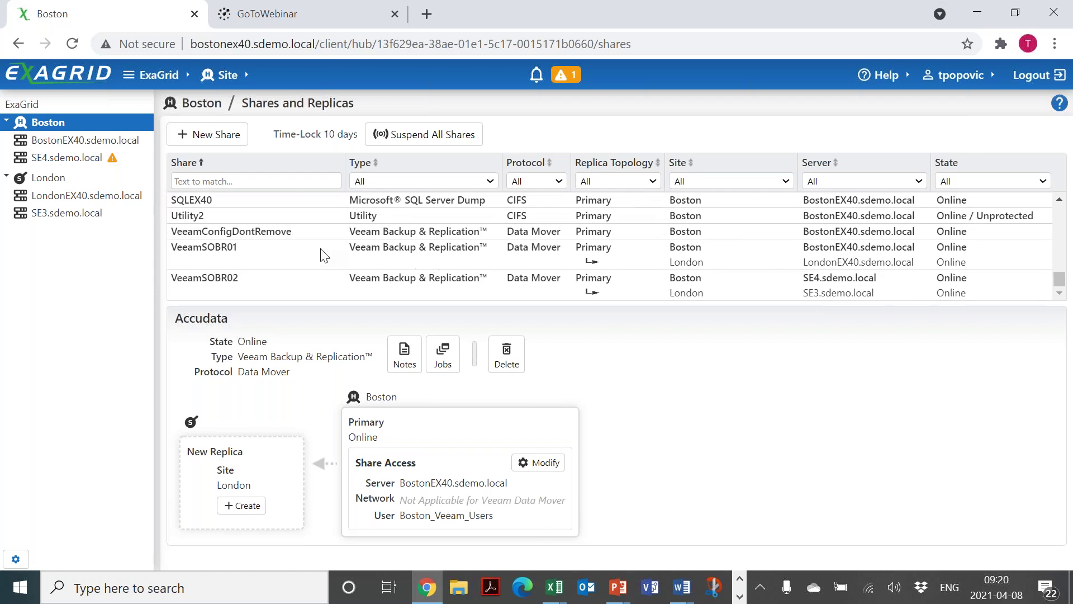
scroll(327, 252, up, 6)
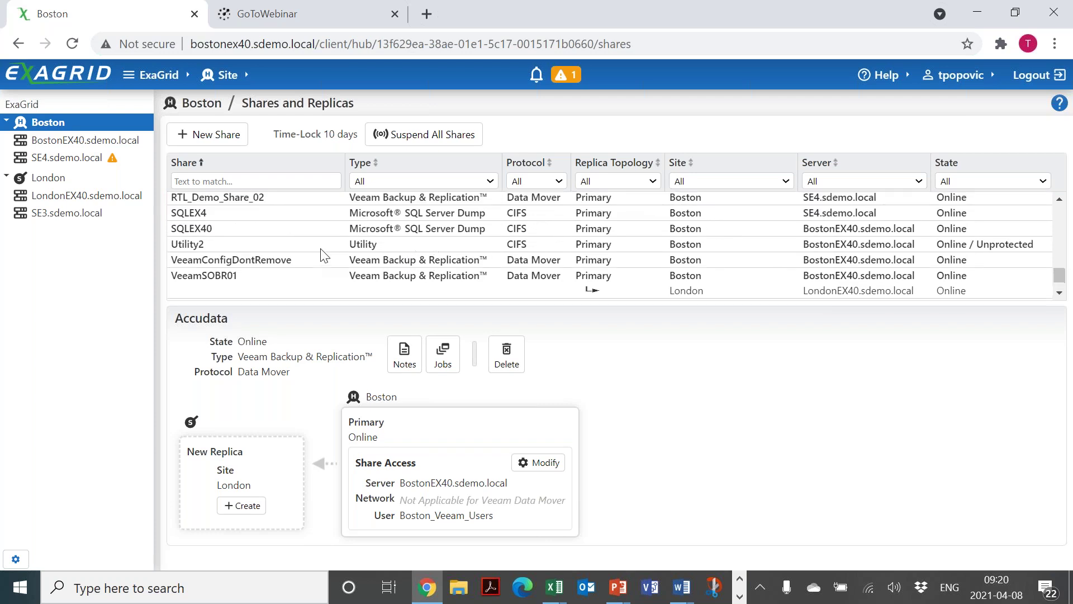
click(1059, 293)
drag(1060, 293, 1059, 293)
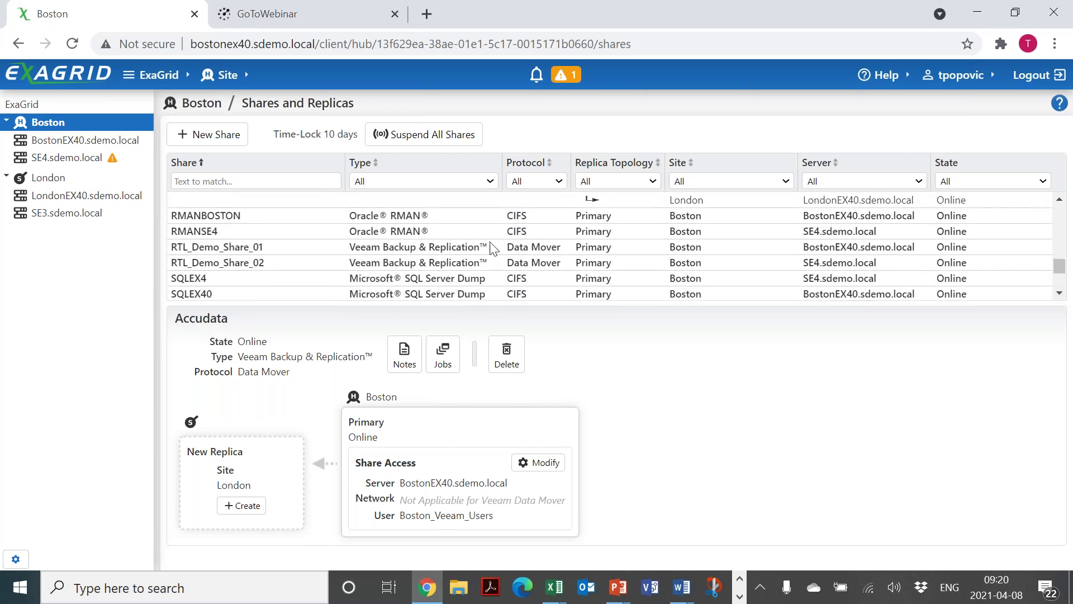
click(486, 246)
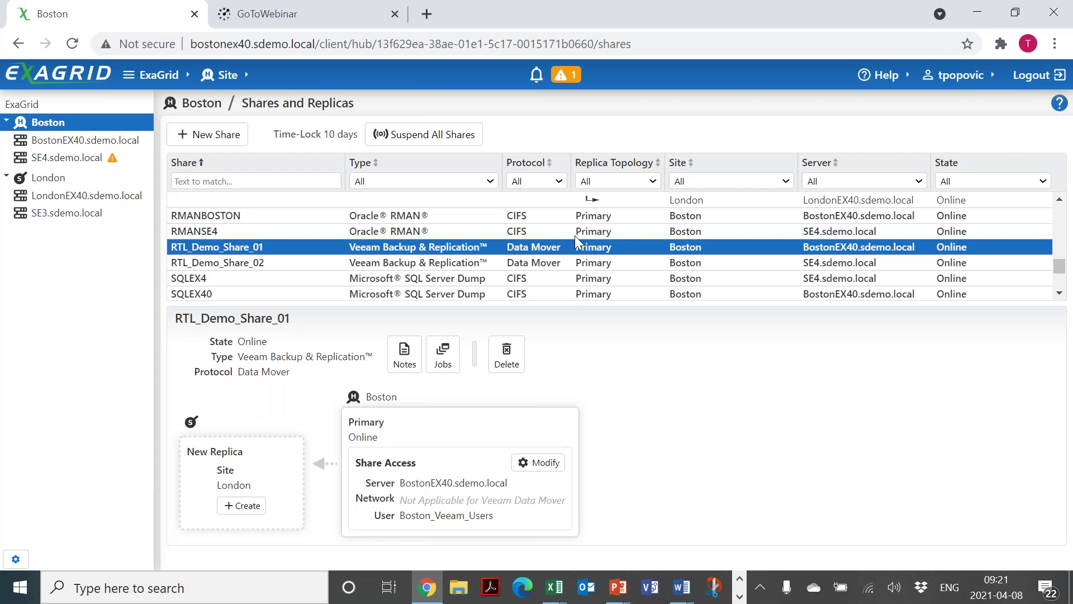
Step: Switch to the Remote Desktop session running Veeam Backup and Replication and maximize its window
click(740, 594)
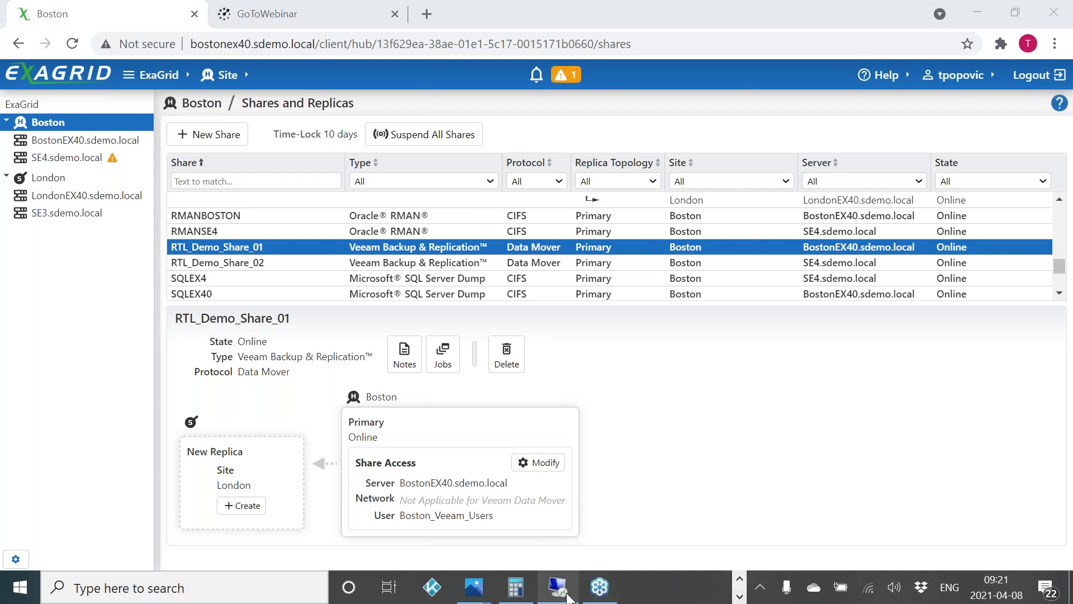
click(557, 587)
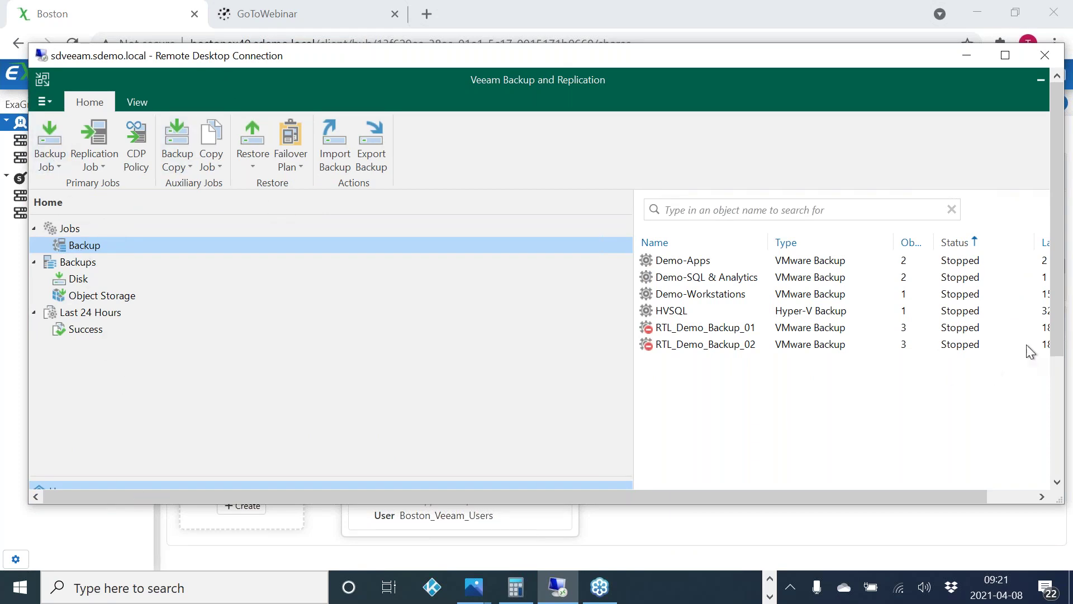
drag(1056, 344, 914, 65)
click(1005, 55)
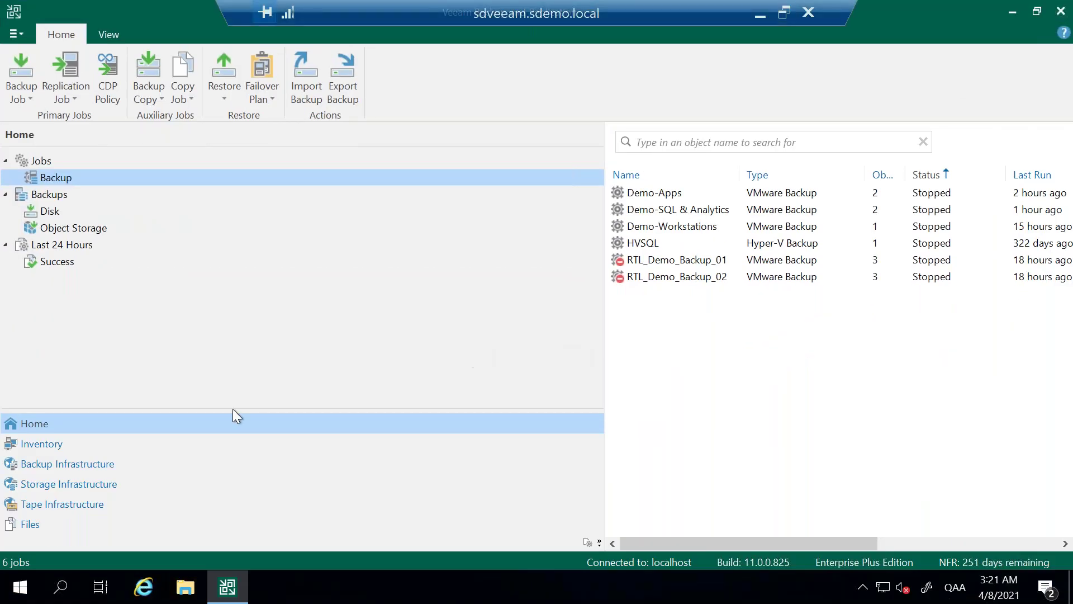
Step: Open the backup repositories in the Backup Infrastructure view and select the RTL_Demo_Share_01 repository
click(87, 465)
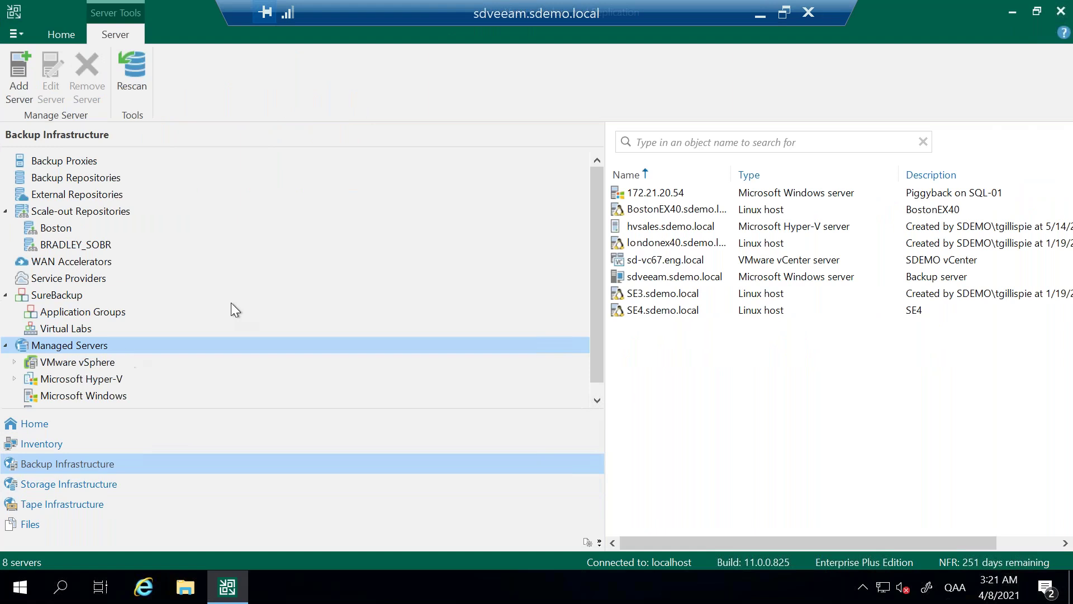
click(66, 179)
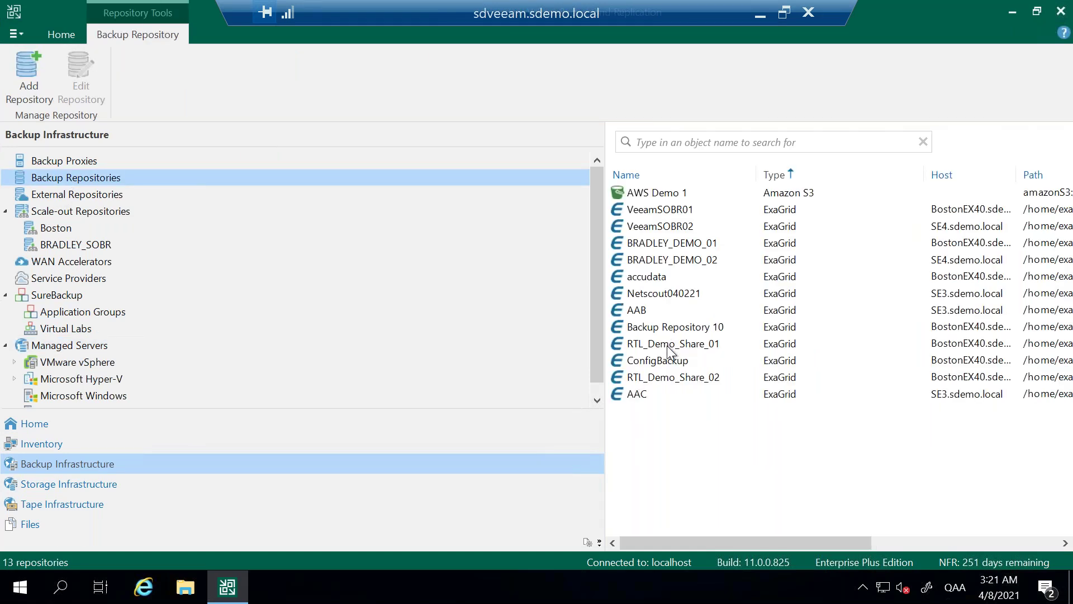
click(666, 345)
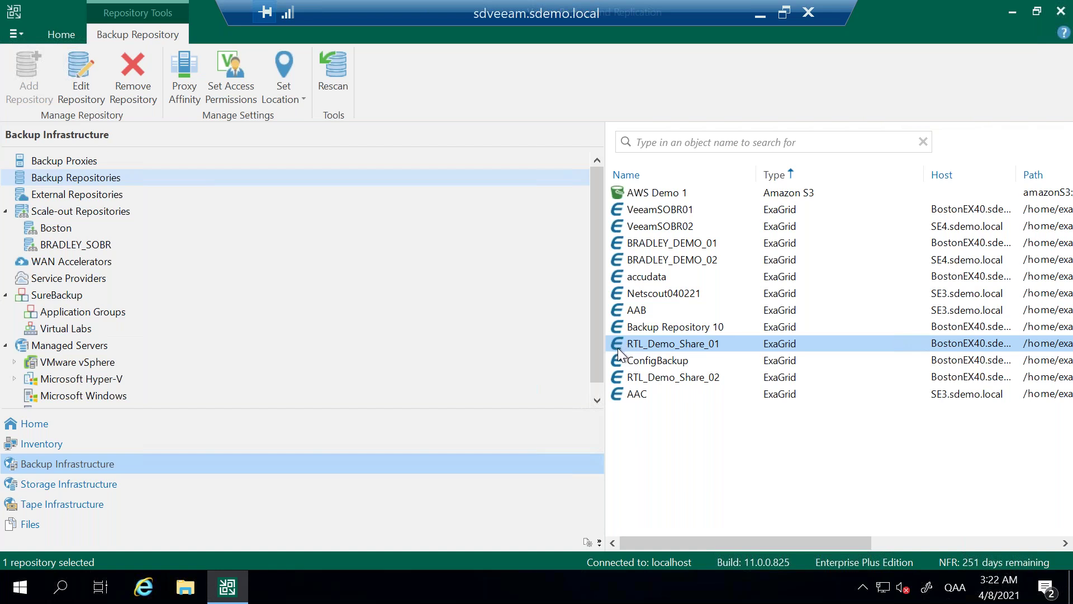
Step: Review the RTL_Demo_Backup_01 job's name, virtual machines and storage settings in the job editor, and close it without changes
click(77, 426)
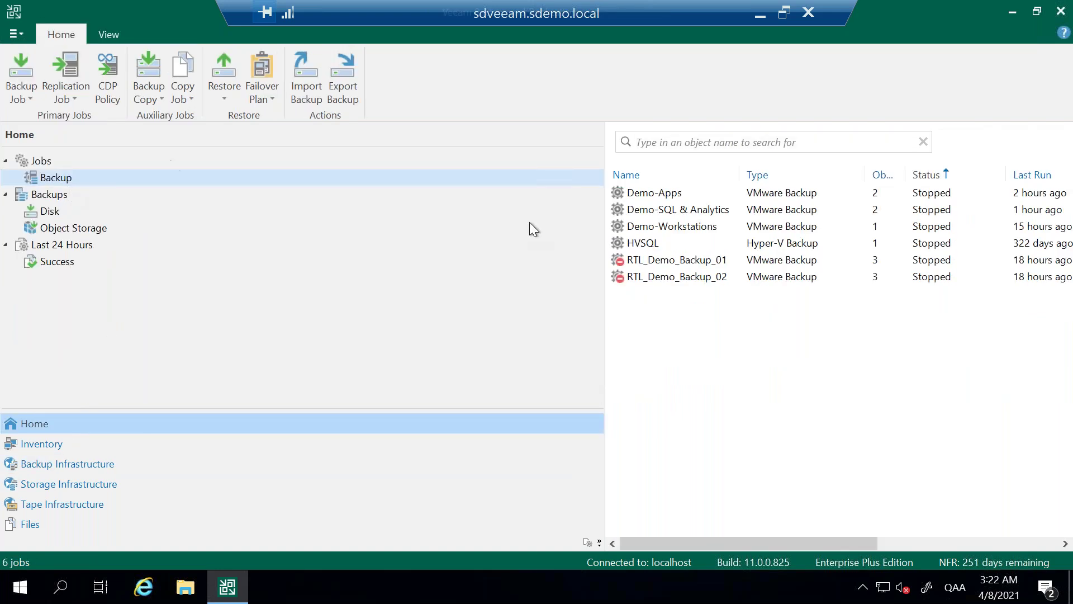
click(659, 260)
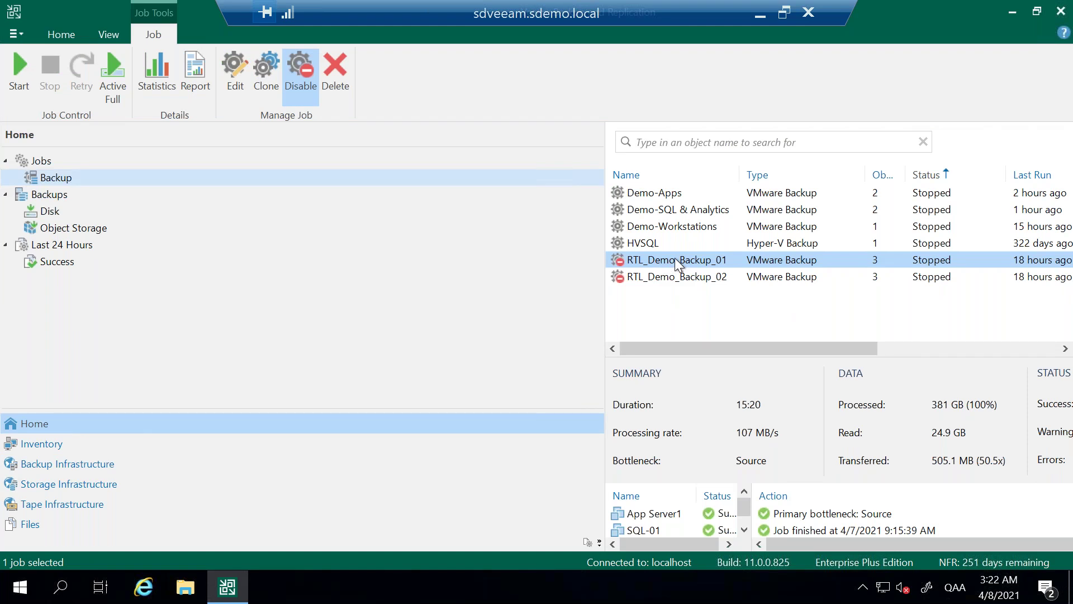
right_click(677, 259)
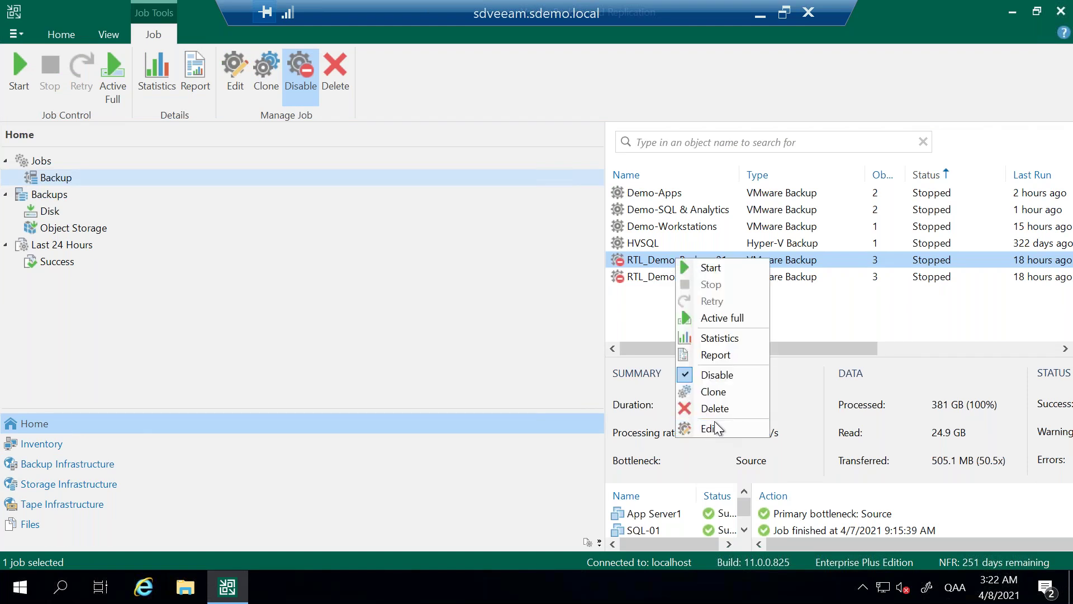
click(714, 427)
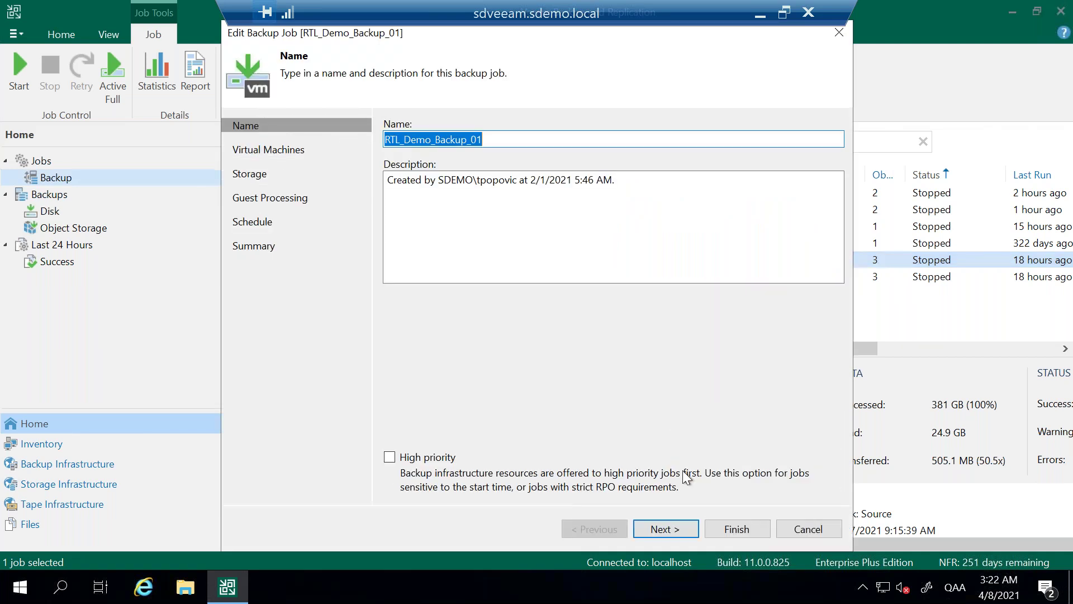
click(662, 531)
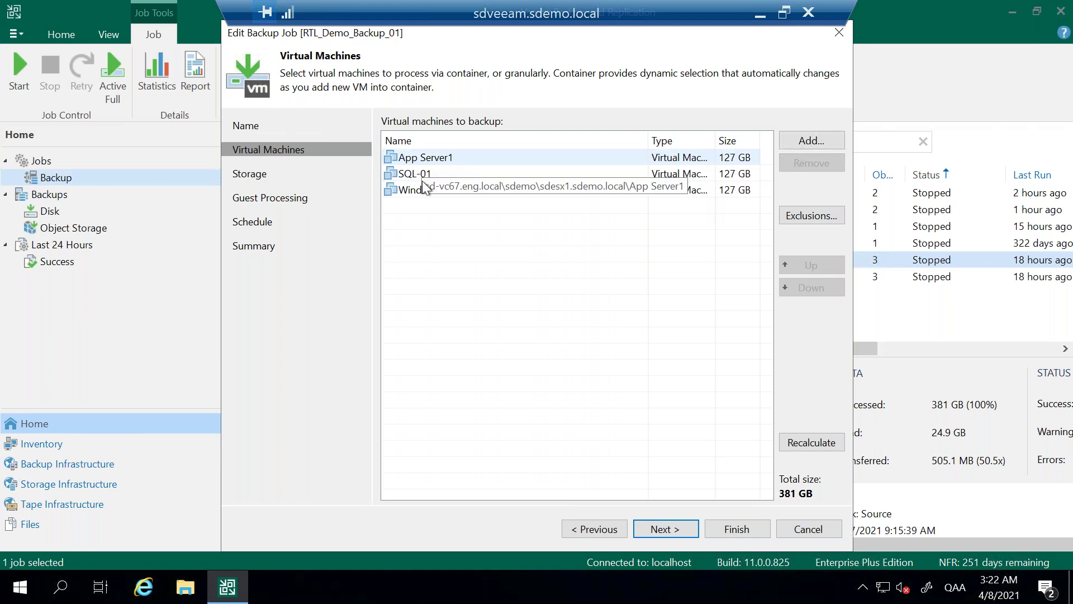
click(672, 529)
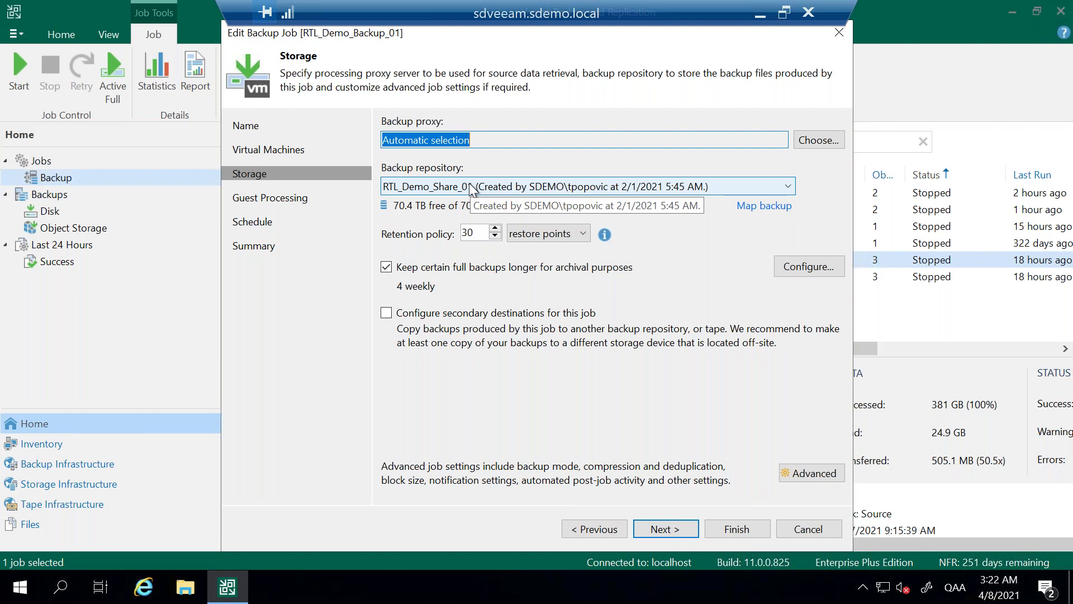
click(840, 32)
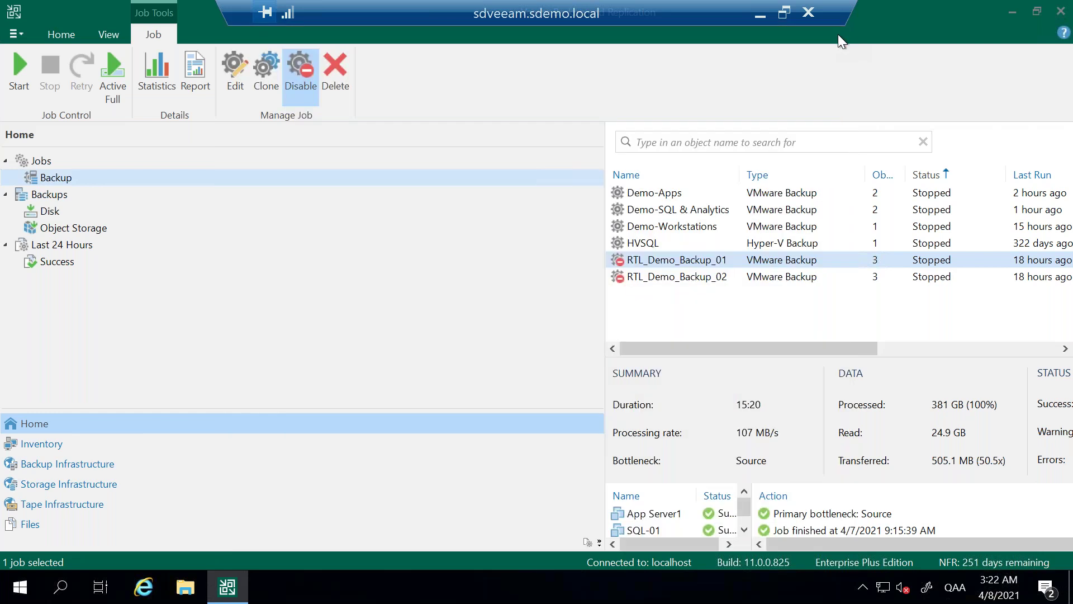
Step: List the disk backups, expand RTL_Demo_Backup_01 and look through its App Server1, SQL-01 and Windows Client-01 entries
click(43, 215)
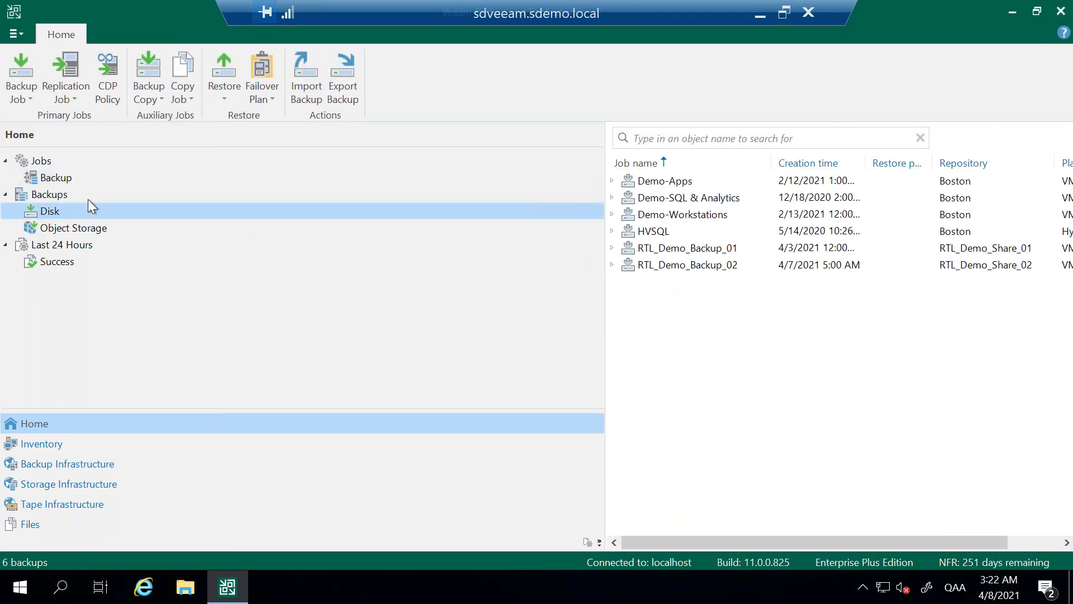
click(613, 248)
click(832, 267)
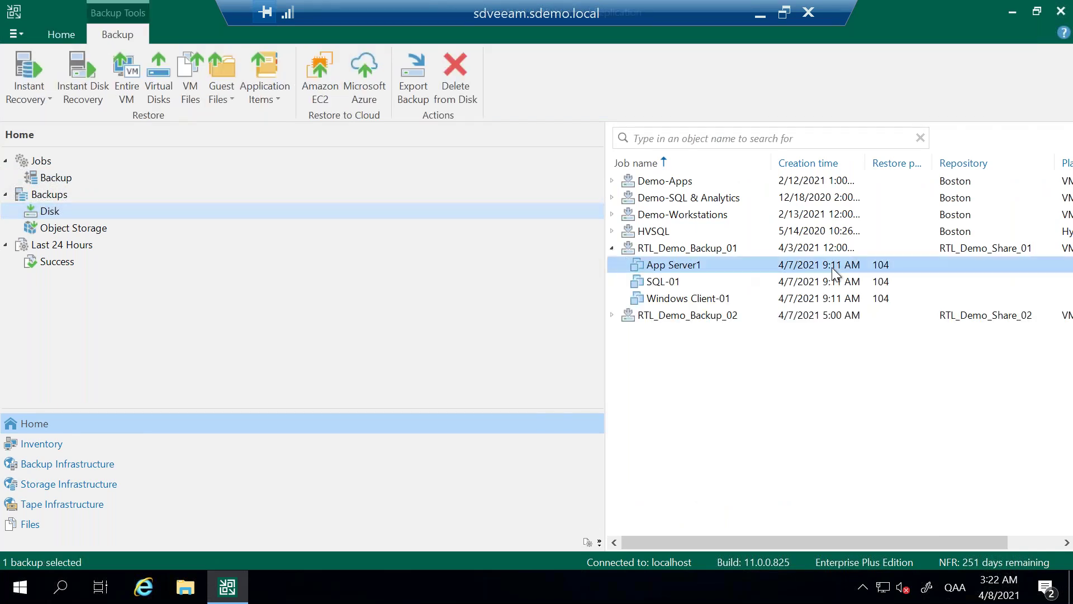
click(840, 283)
click(838, 300)
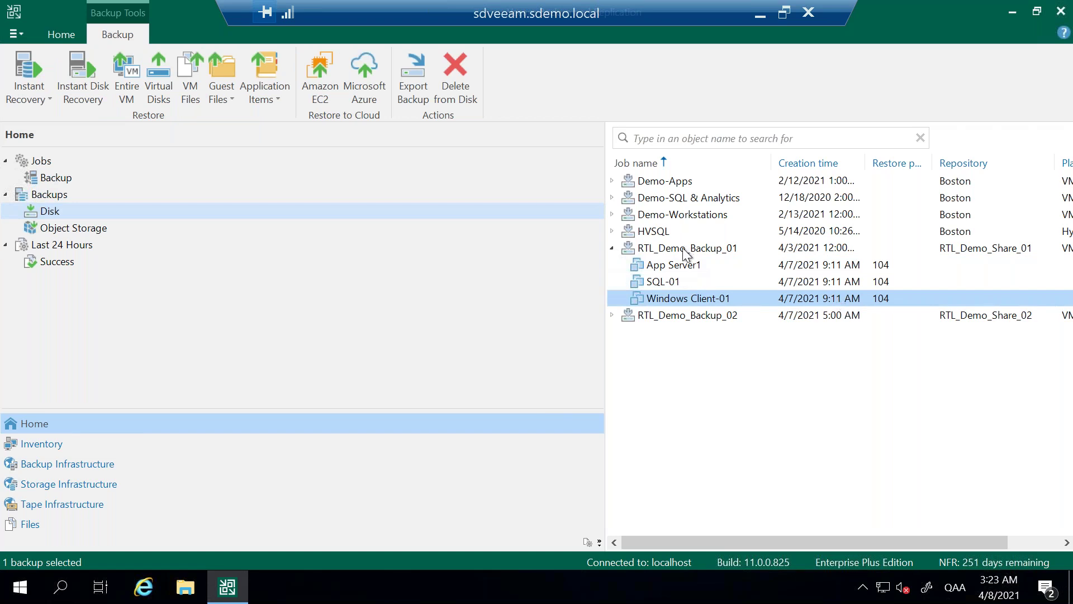
Step: Open the backup properties of RTL_Demo_Backup_01
click(683, 247)
right_click(683, 247)
click(717, 295)
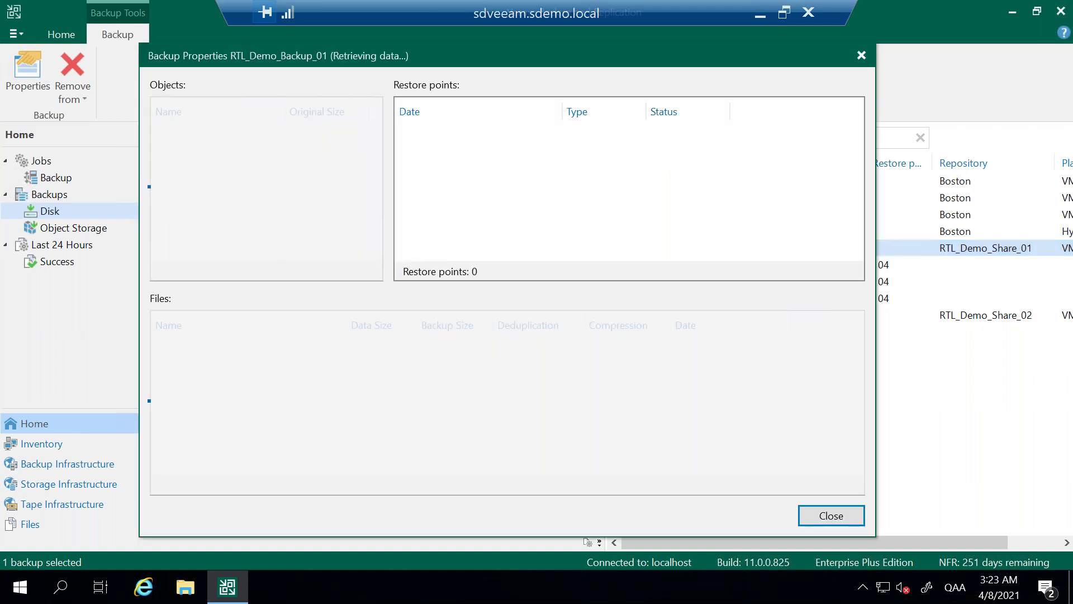
Step: Look through the restore-point files and their dates in the RTL_Demo_Backup_01 backup properties, and close the properties
drag(853, 346, 820, 411)
scroll(811, 407, down, 13)
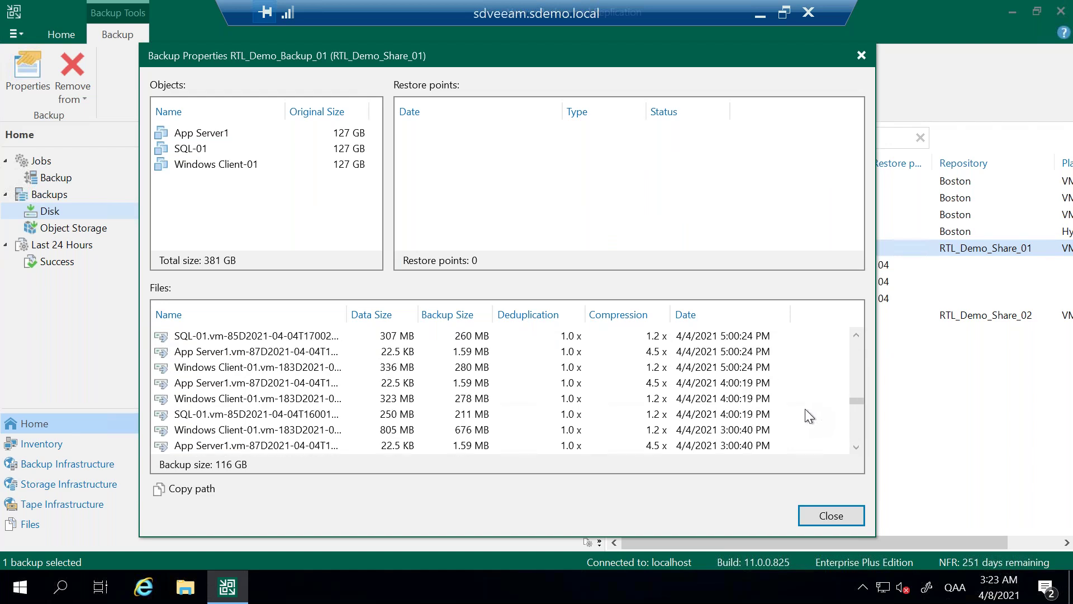
scroll(820, 407, down, 20)
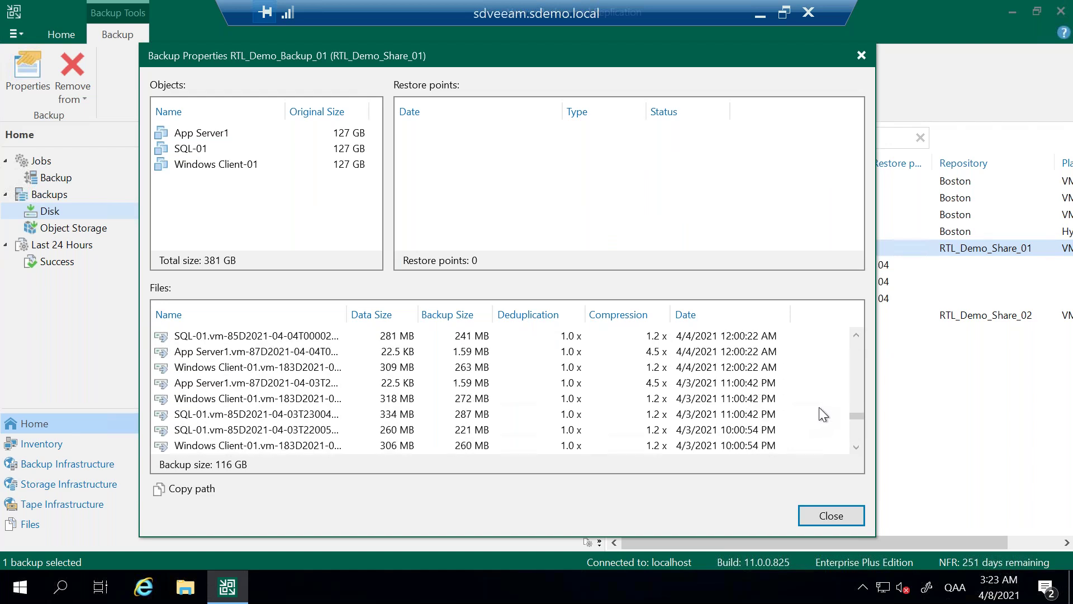
scroll(833, 408, down, 7)
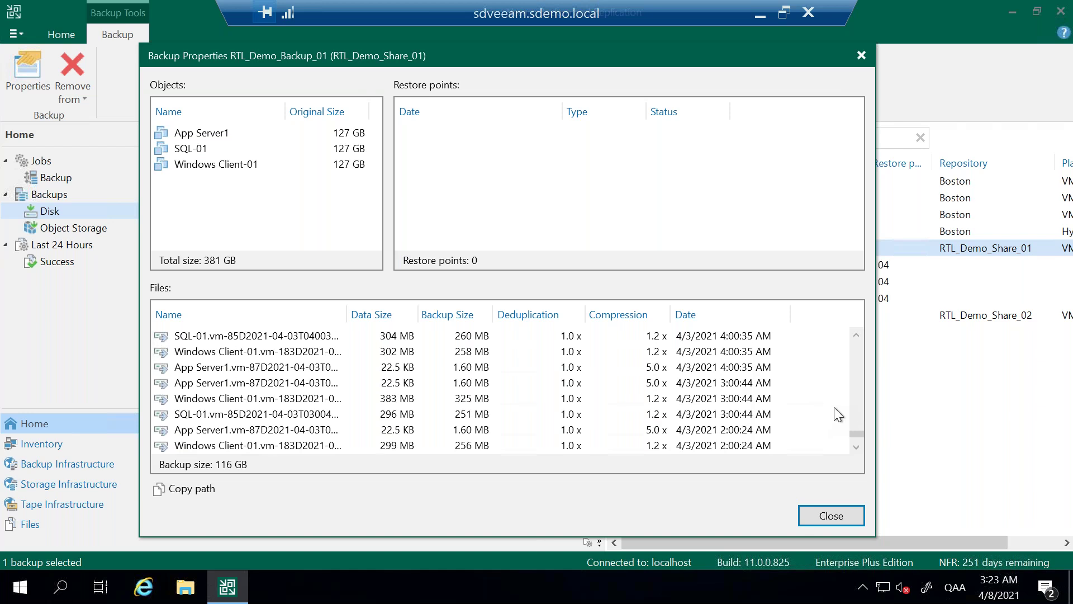
scroll(799, 411, up, 13)
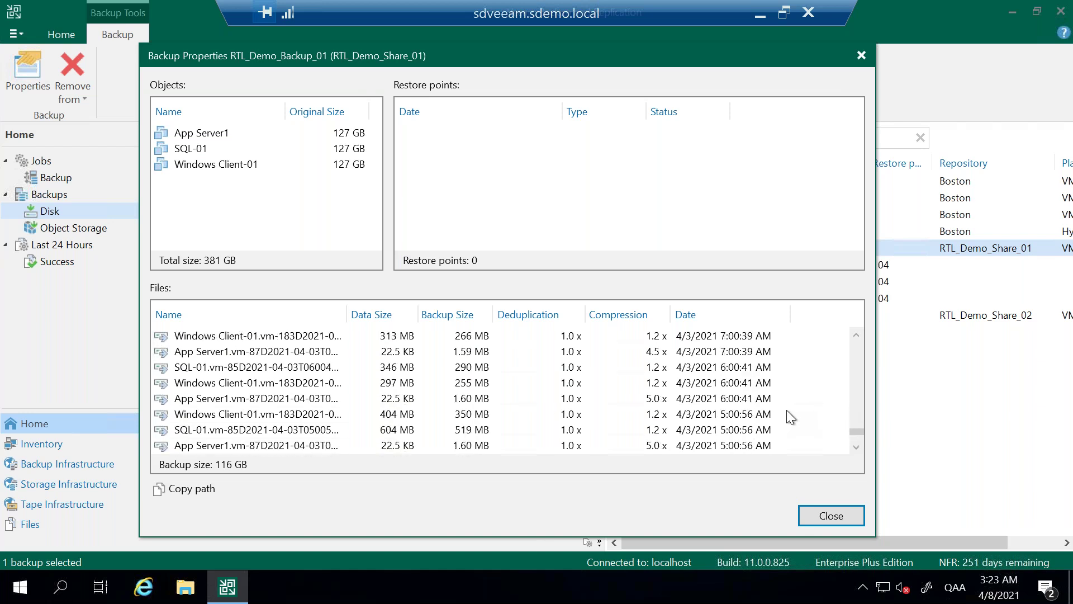
scroll(786, 408, up, 8)
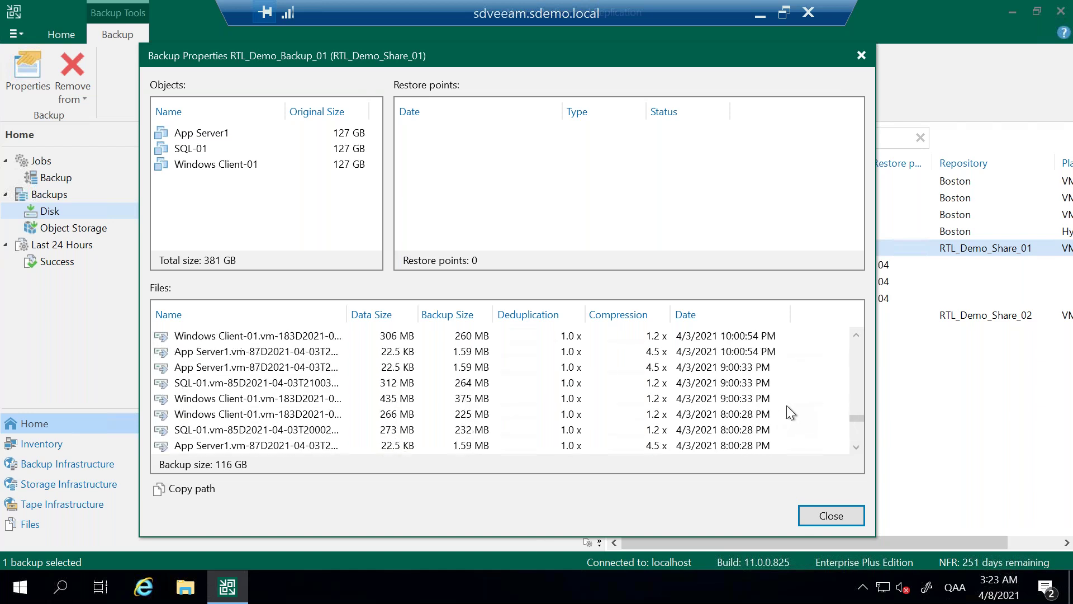
scroll(787, 405, up, 7)
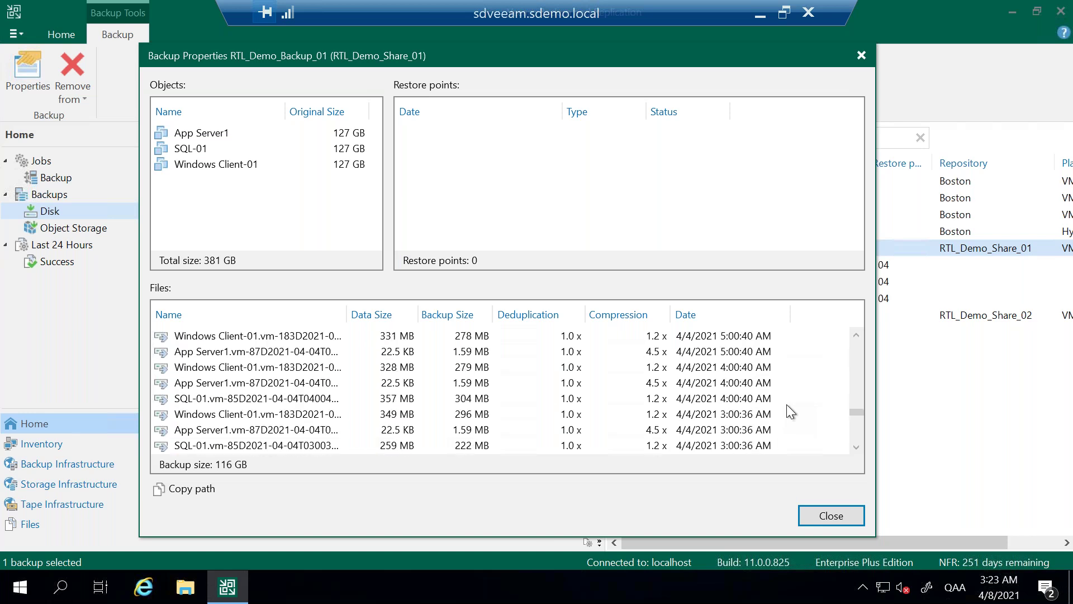
click(833, 514)
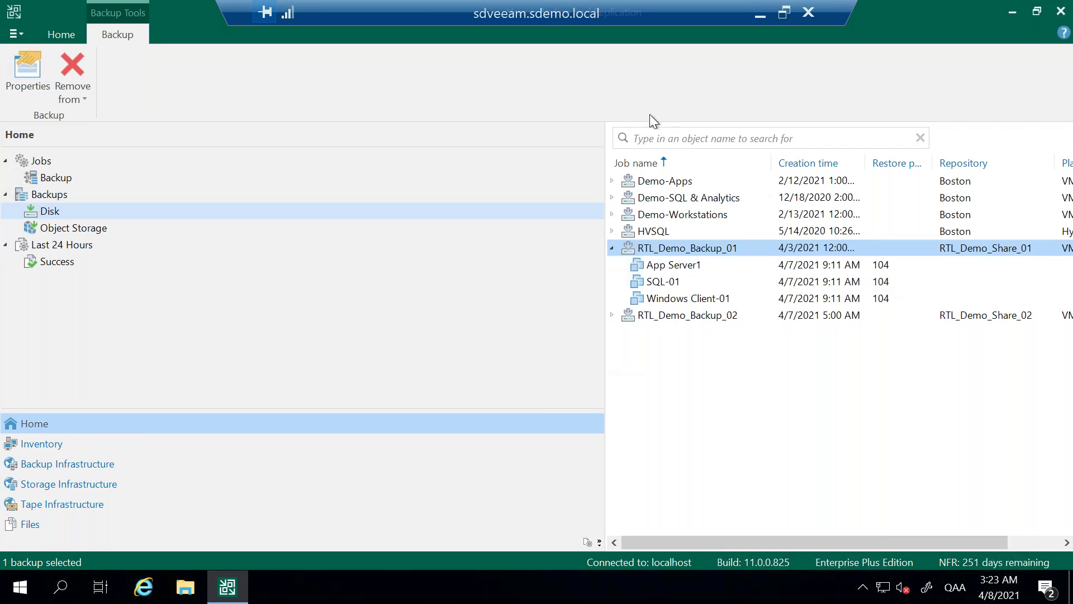
Step: Delete the RTL_Demo_Backup_01 backup from disk, confirm the deletion and close the deletion log once the job has finished
click(611, 248)
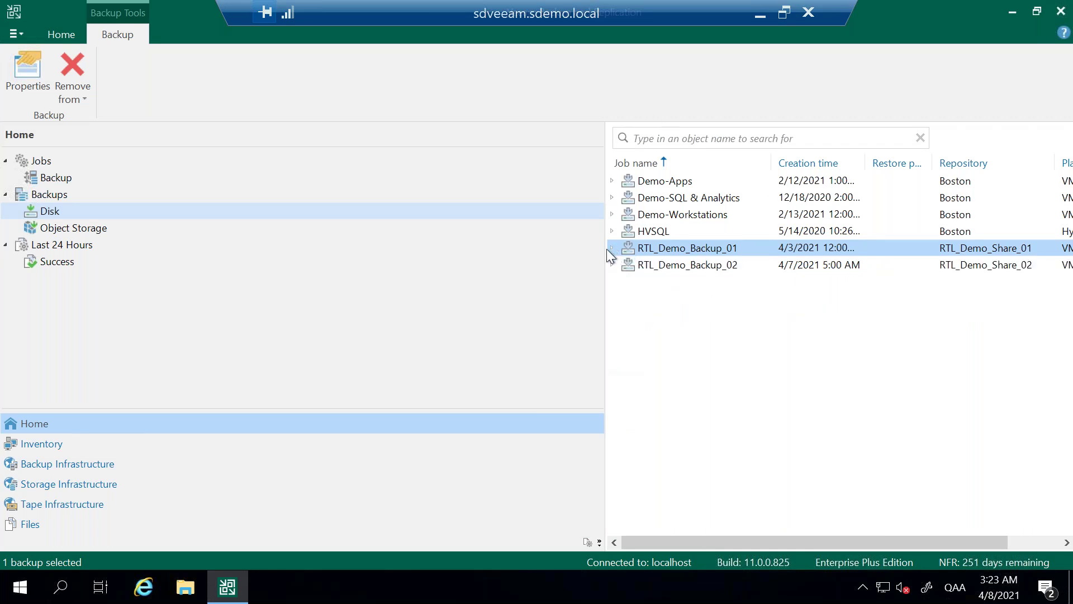
click(59, 216)
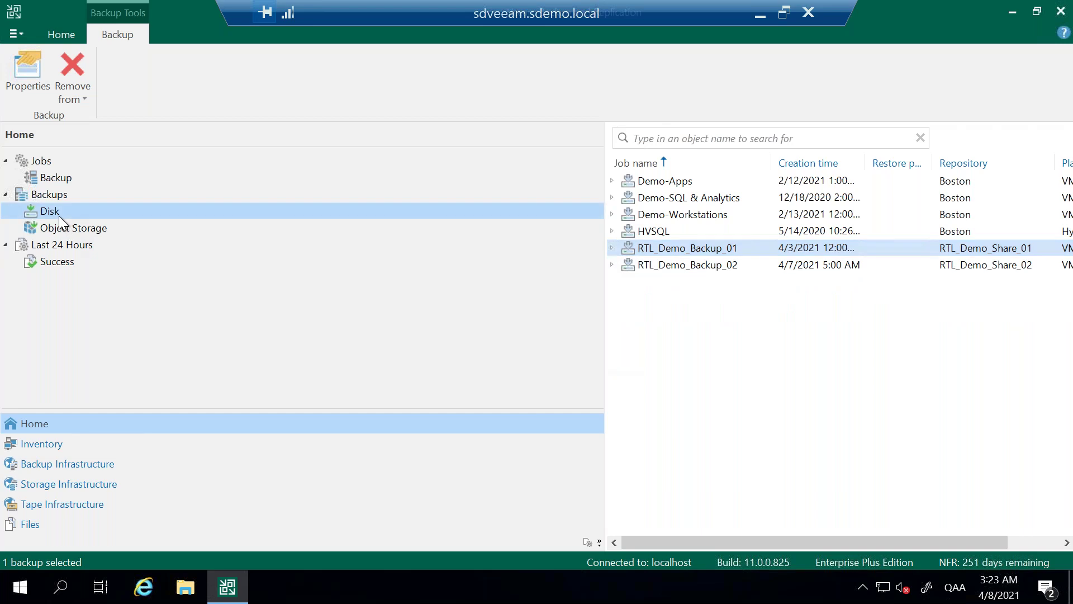
click(642, 250)
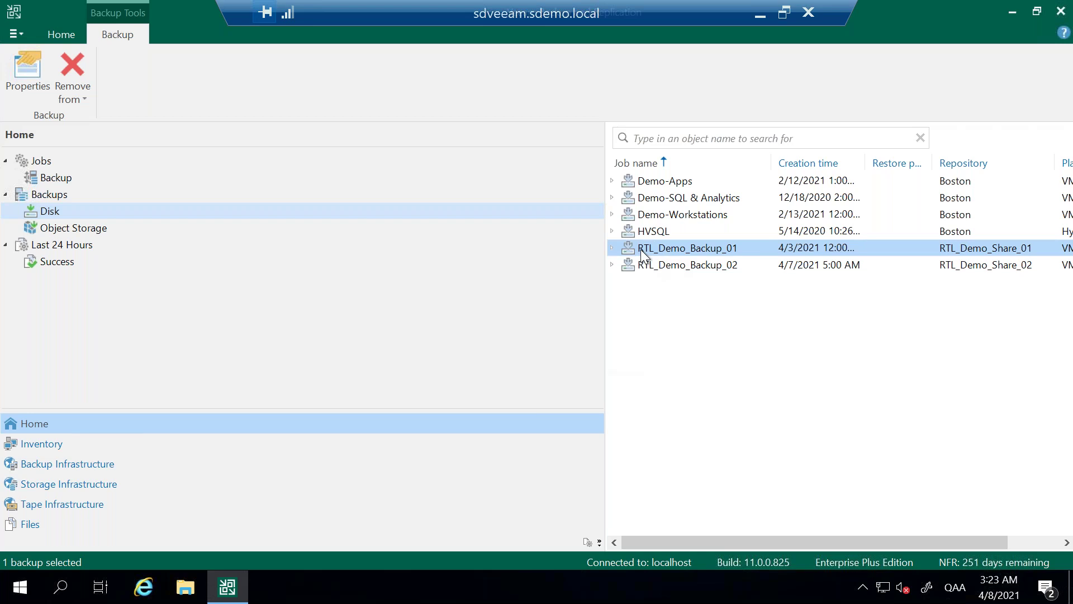
right_click(640, 249)
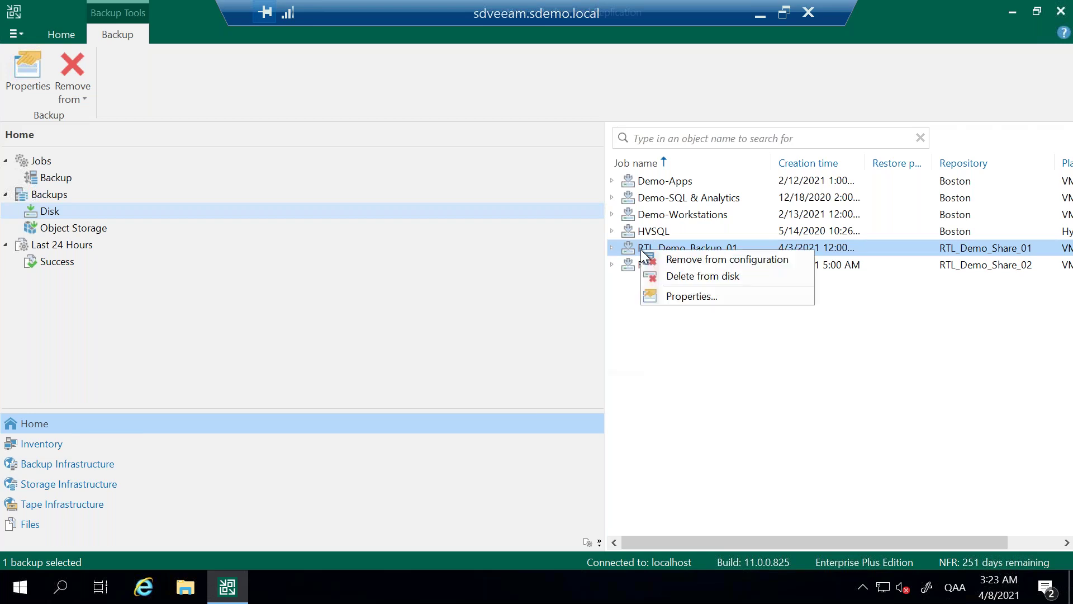
click(677, 276)
click(573, 313)
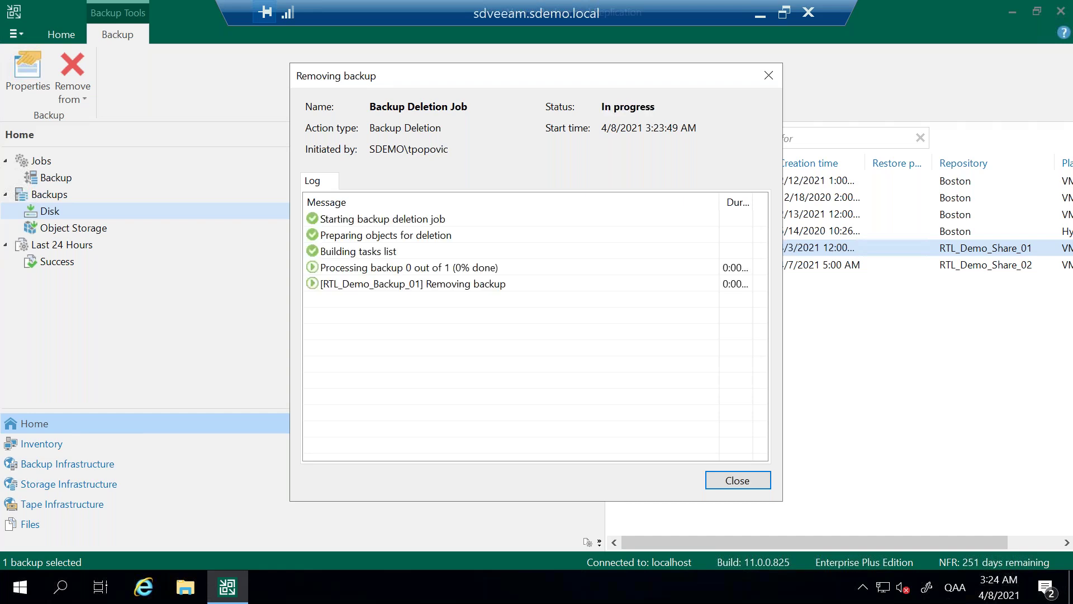
click(514, 282)
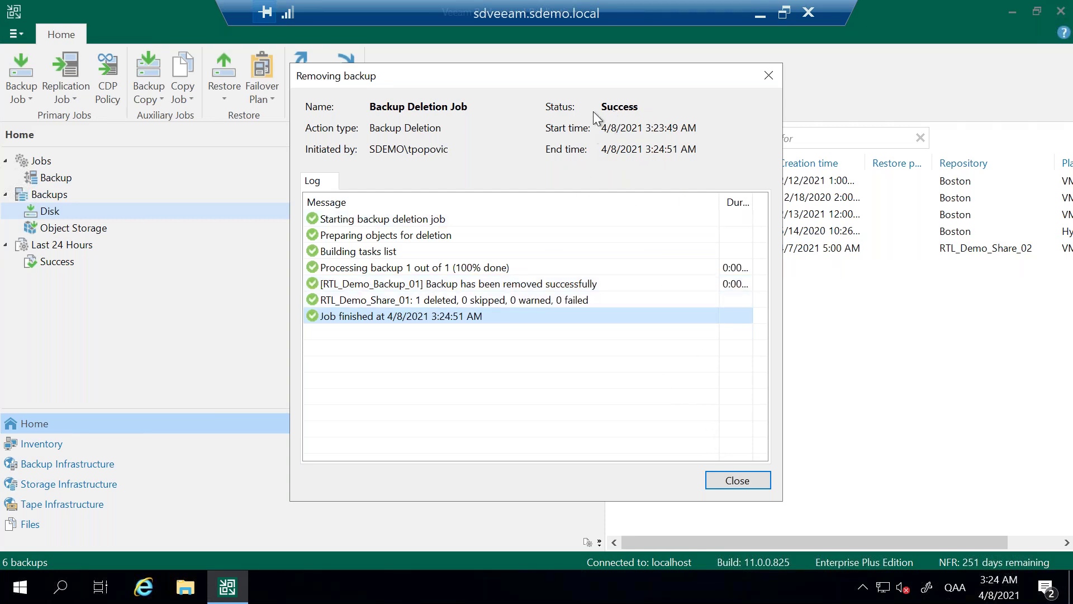
click(727, 478)
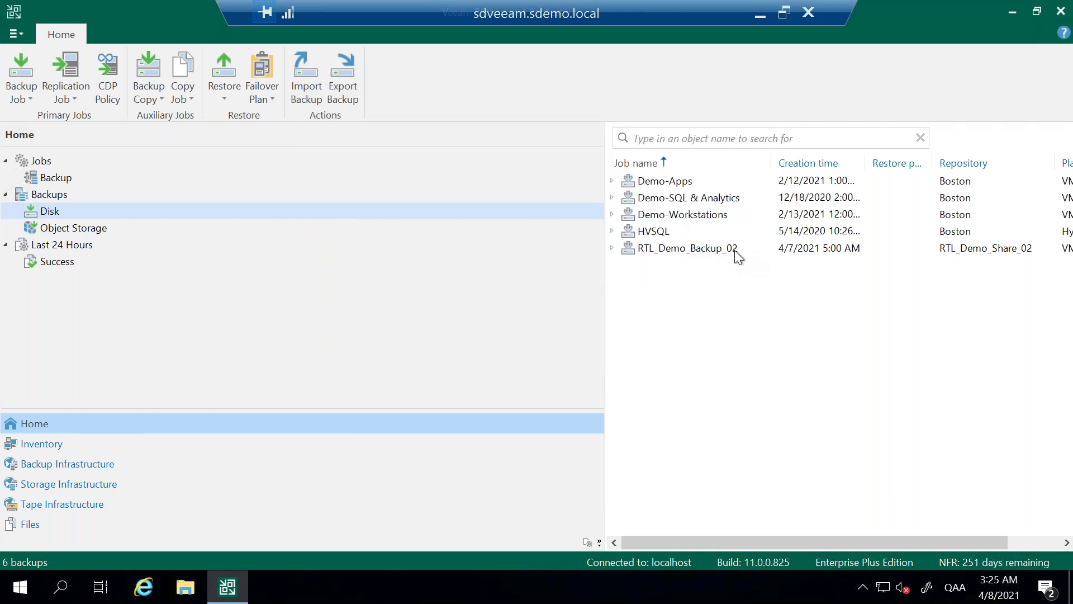
Step: Rescan the RTL_Demo_Share_01 backup repository, close the synchronization log and go back to the list of disk backups
click(52, 457)
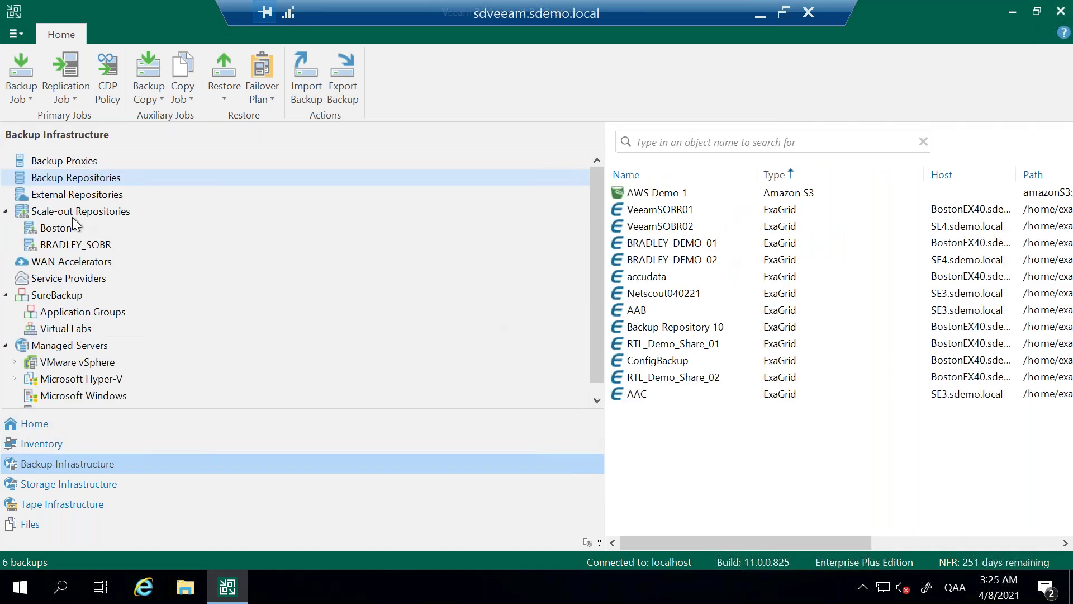
click(69, 177)
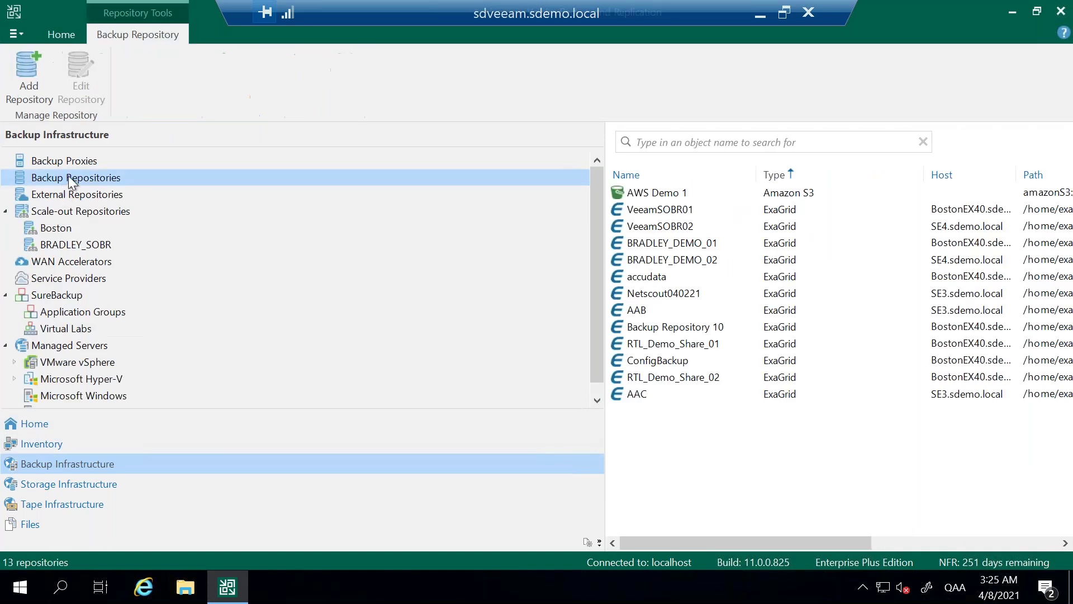
right_click(690, 344)
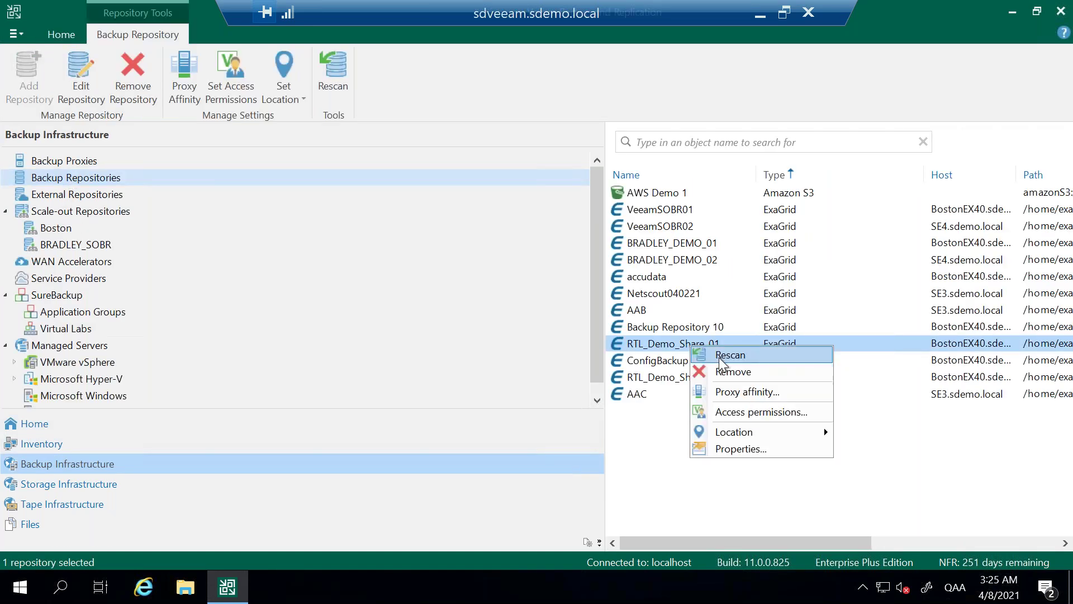
click(718, 355)
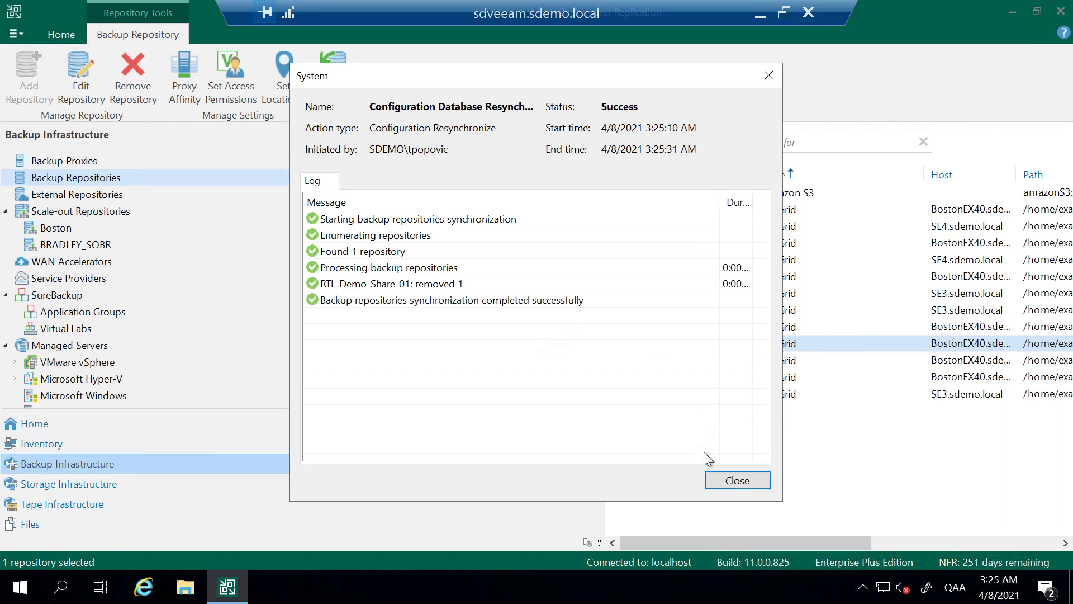
click(725, 480)
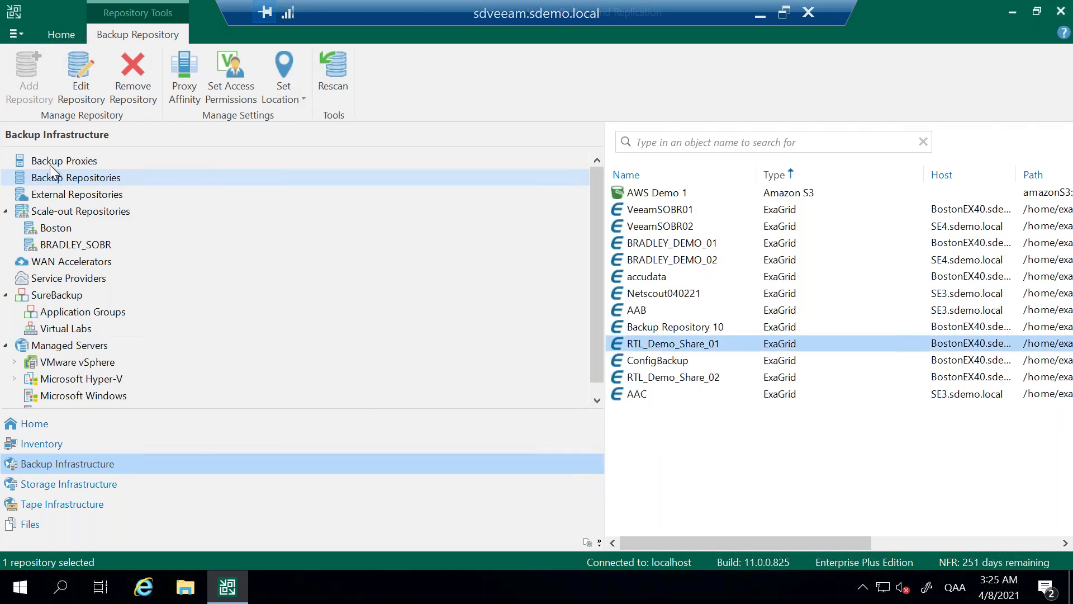
click(48, 423)
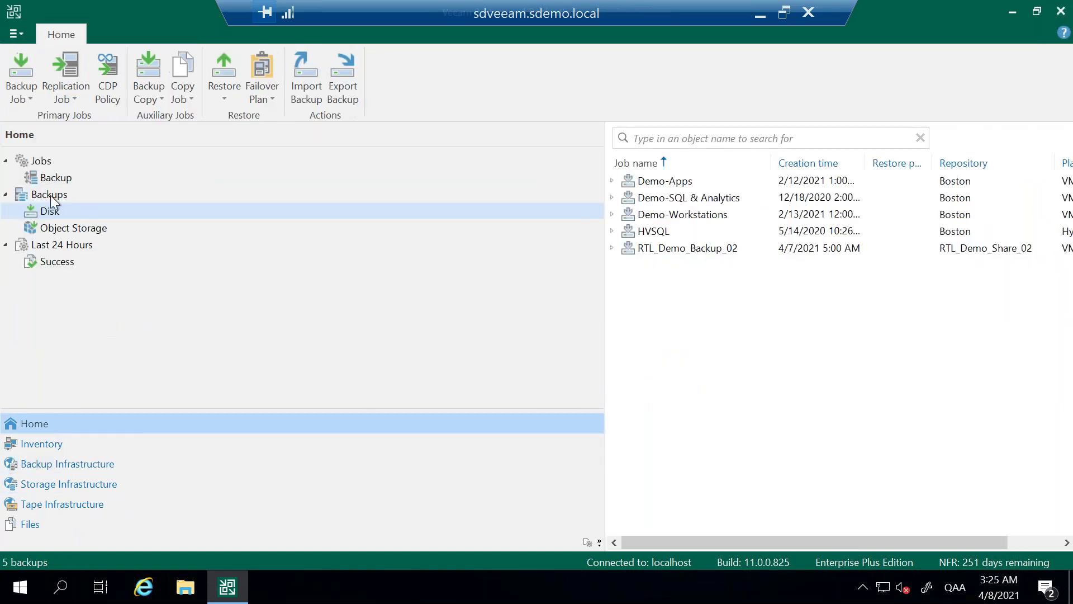
click(53, 215)
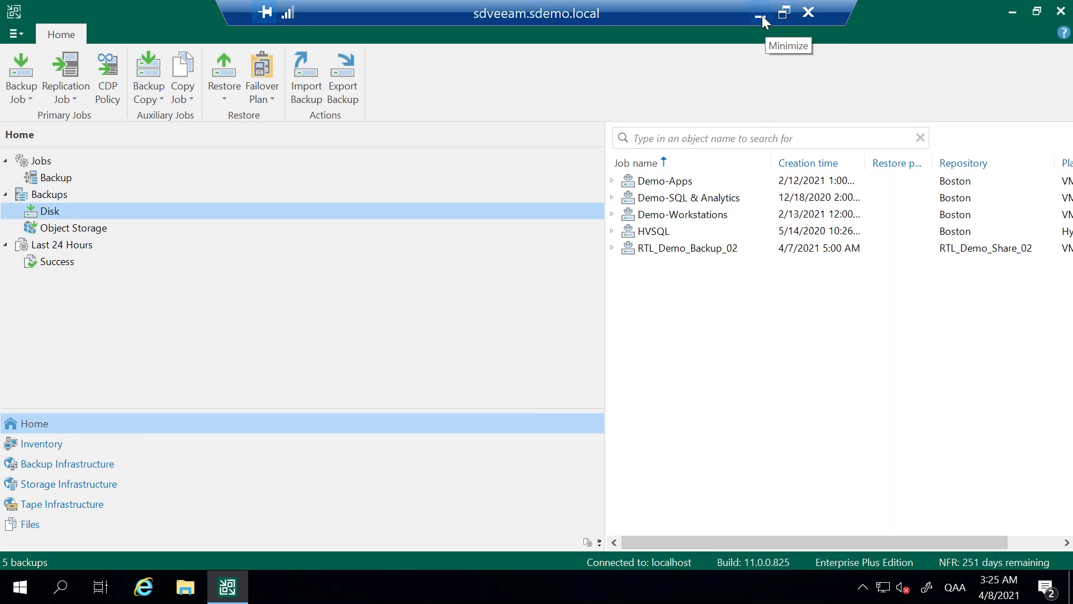
Step: Switch from the Veeam remote session to the ExaGrid web interface in Chrome and open the Boston site's summary
click(782, 12)
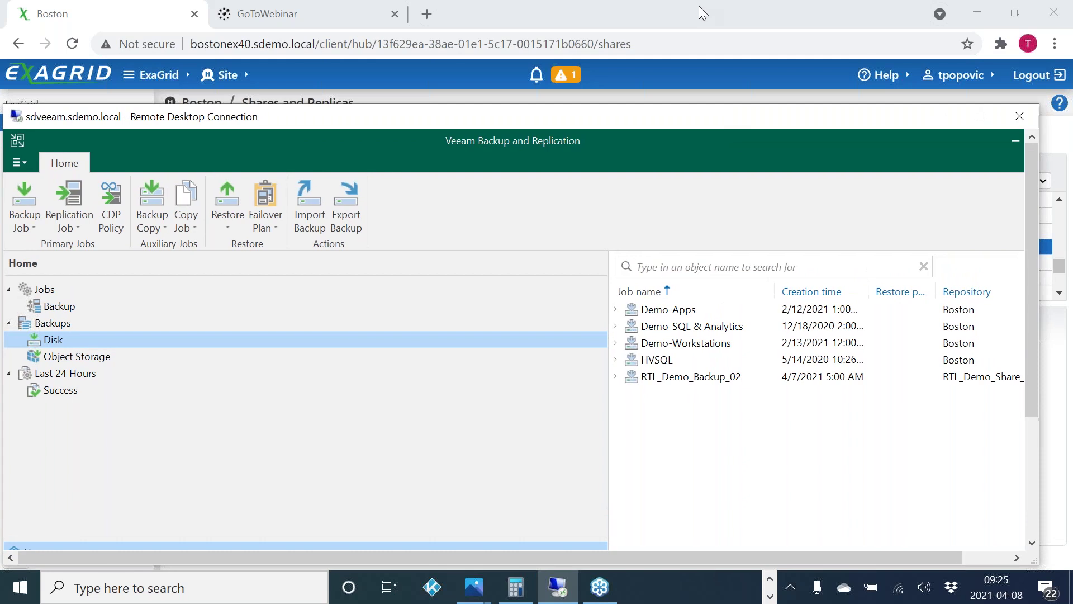
click(698, 7)
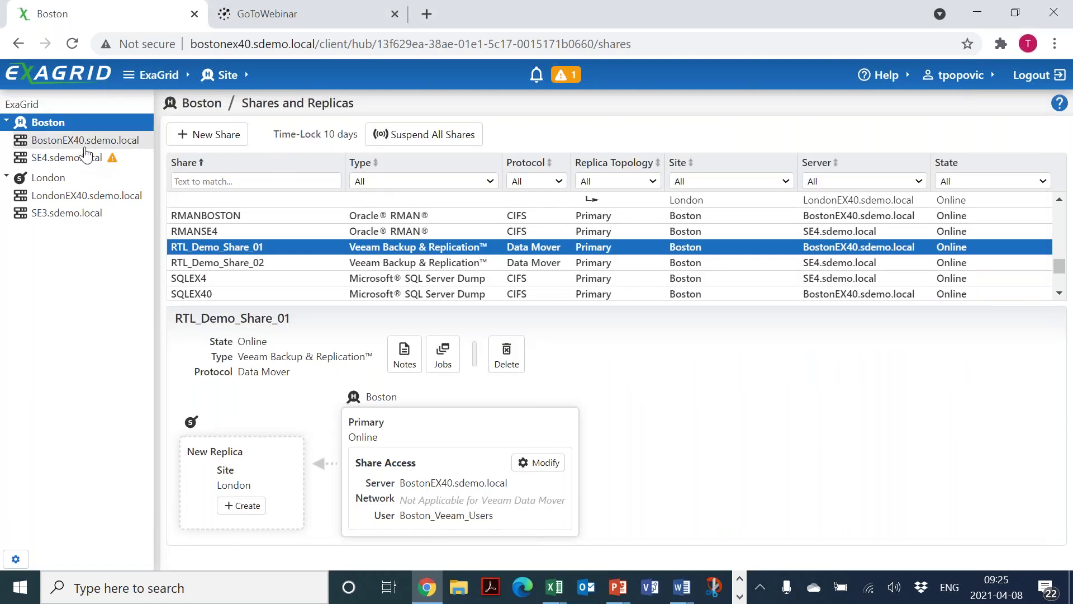
click(47, 124)
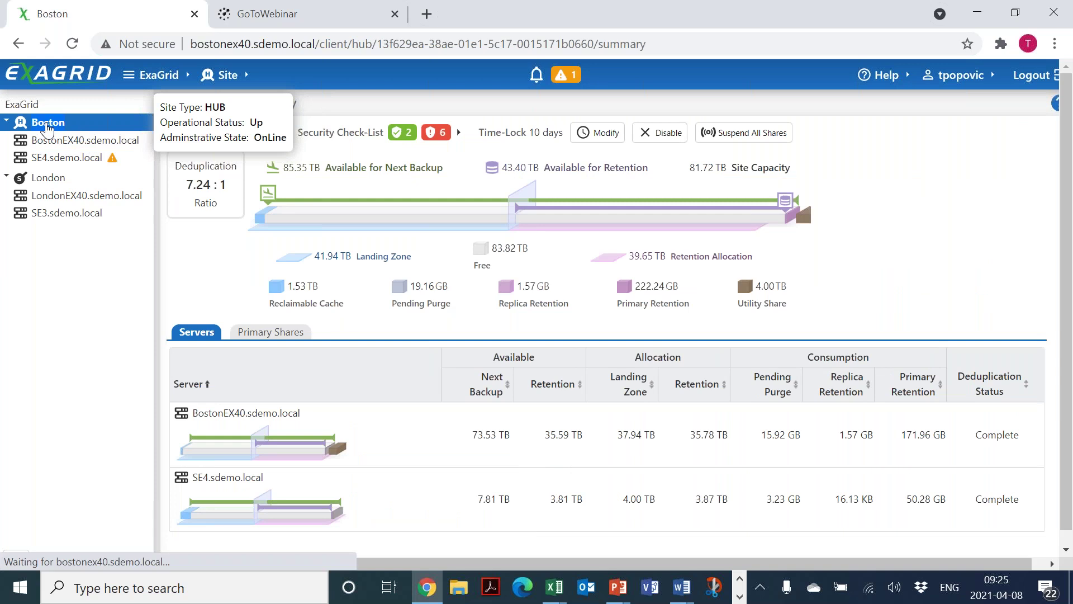
Step: Suspend all shares of the Boston hub site and acknowledge the suspend request
mouse_move(59, 148)
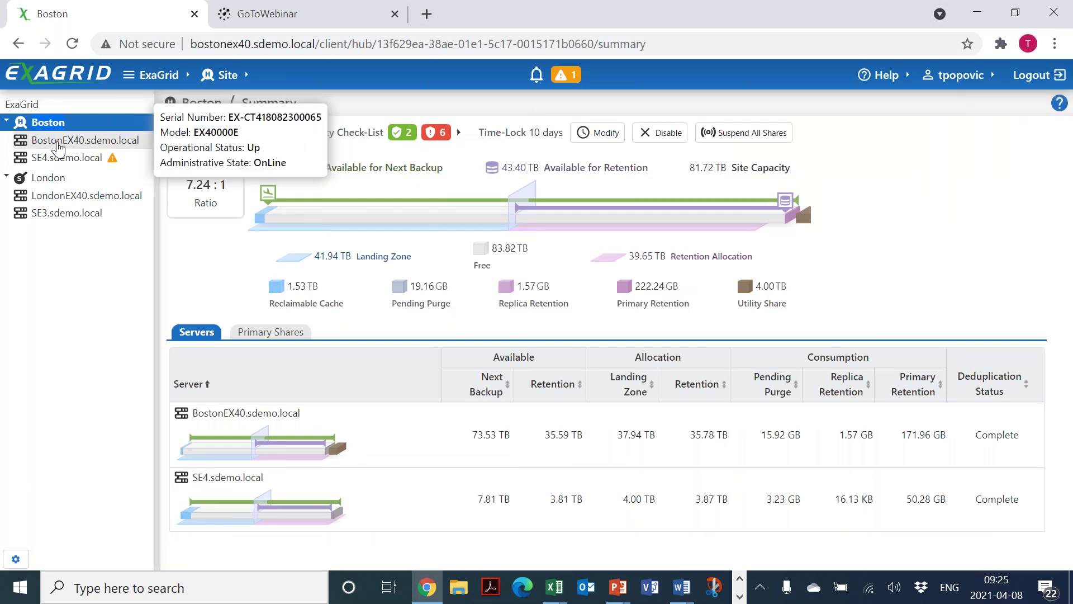
click(747, 134)
click(429, 361)
click(613, 404)
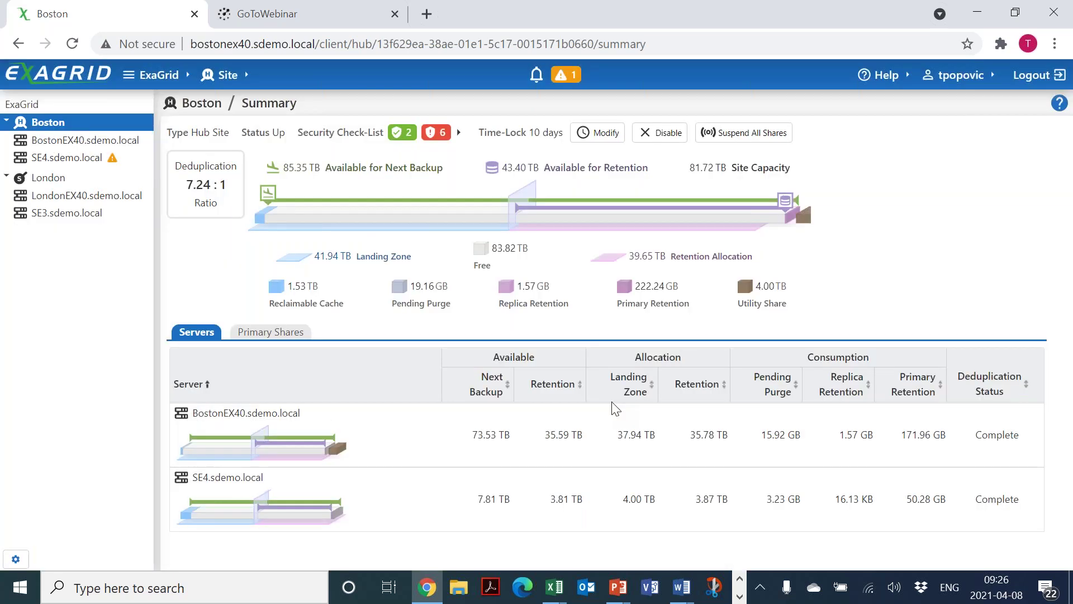
click(235, 76)
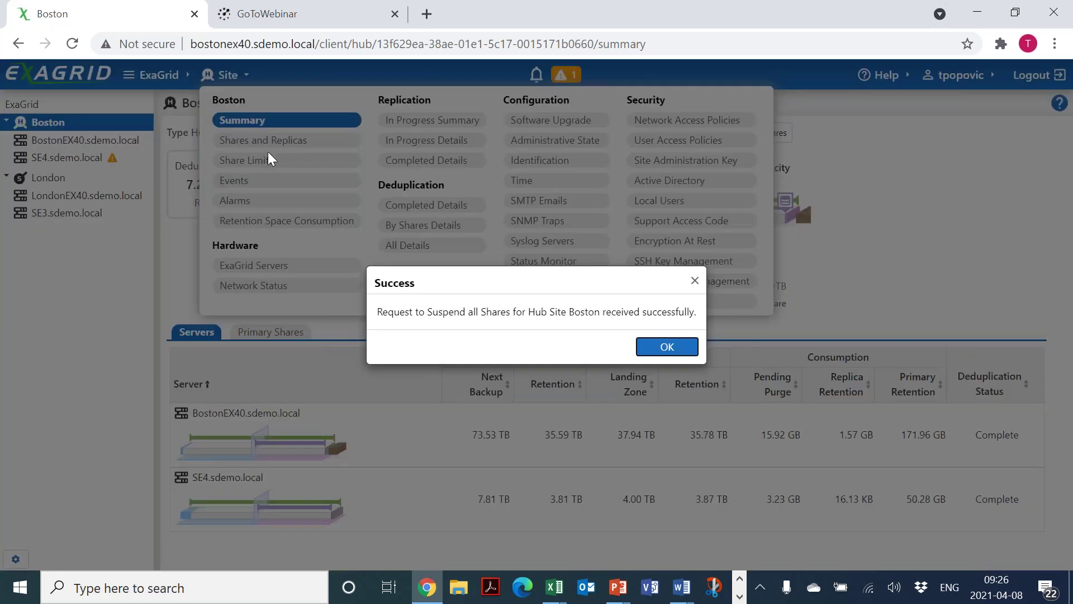
click(667, 346)
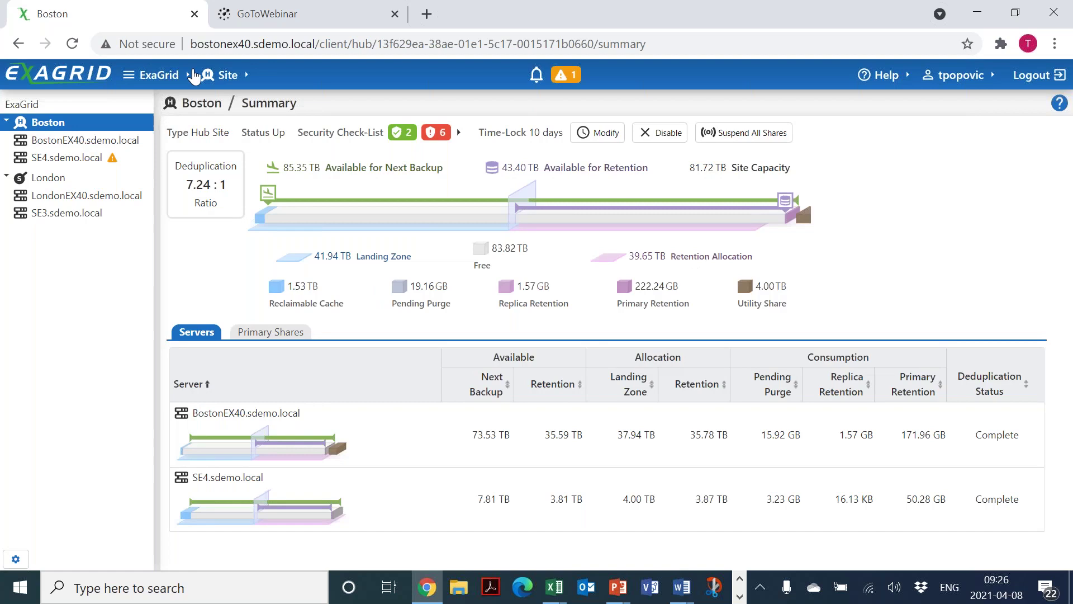
Step: Open the Boston site's Shares and Replicas page and select the RTL_Demo_Share_01 share to check its state
click(226, 79)
click(268, 141)
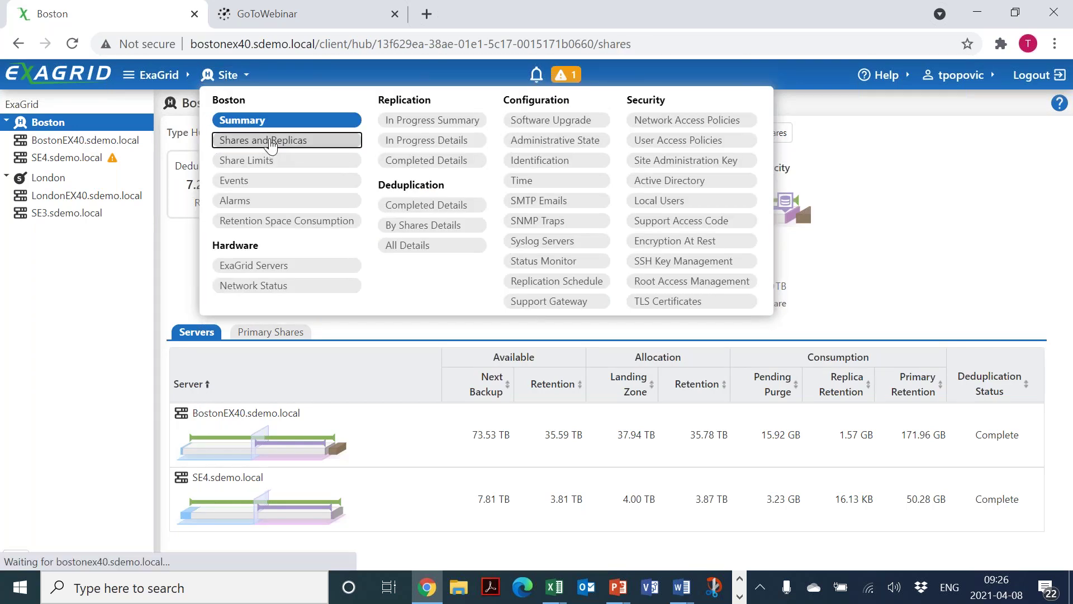
click(1060, 293)
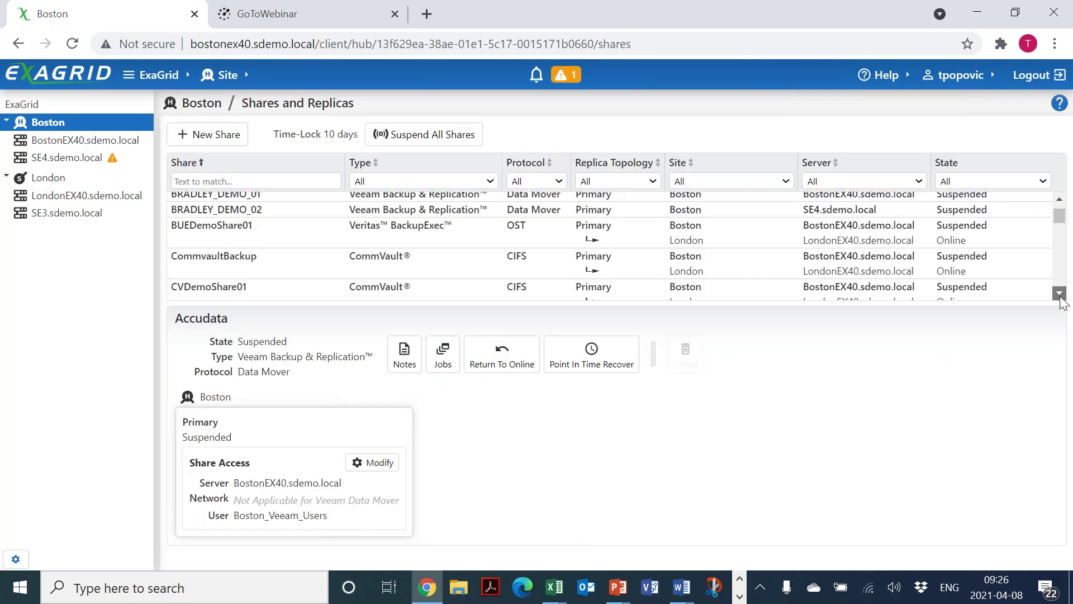
click(1060, 293)
click(1060, 294)
click(1059, 293)
click(1059, 294)
click(1060, 294)
click(1060, 293)
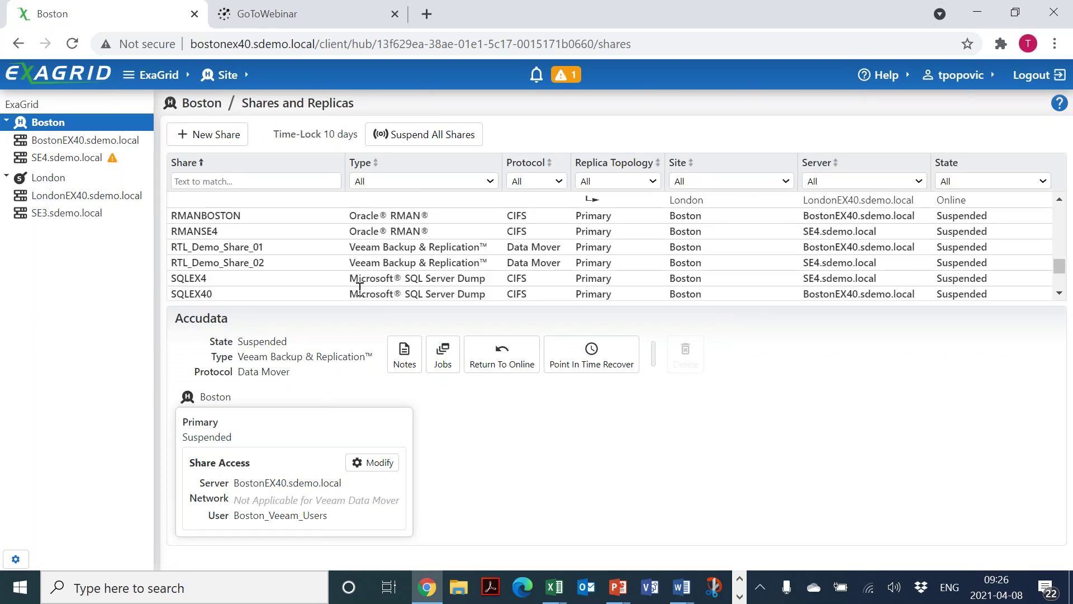
click(359, 250)
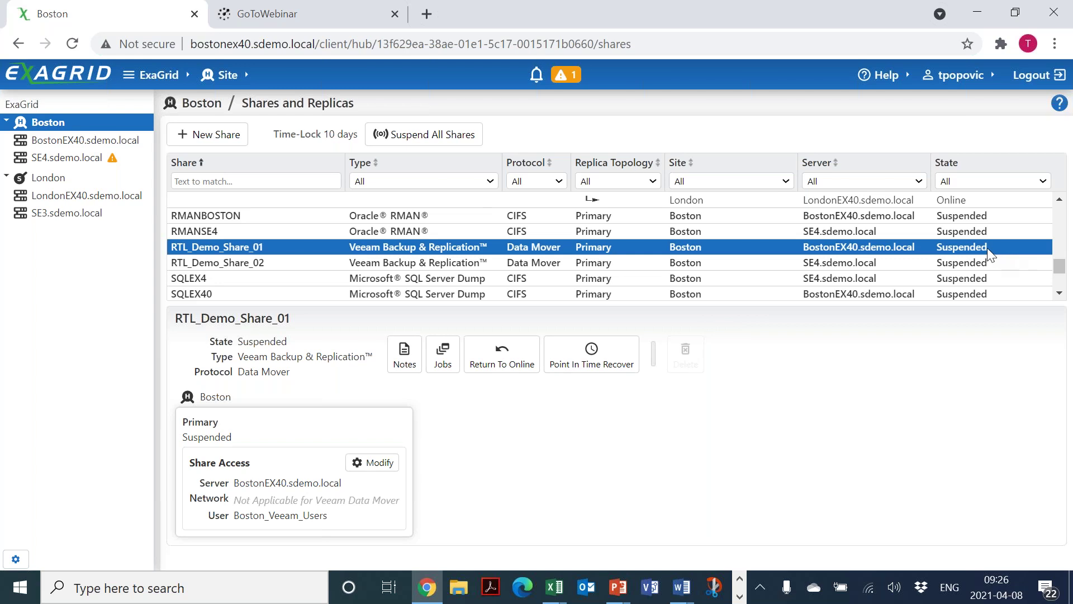
right_click(727, 248)
double_click(605, 417)
click(587, 358)
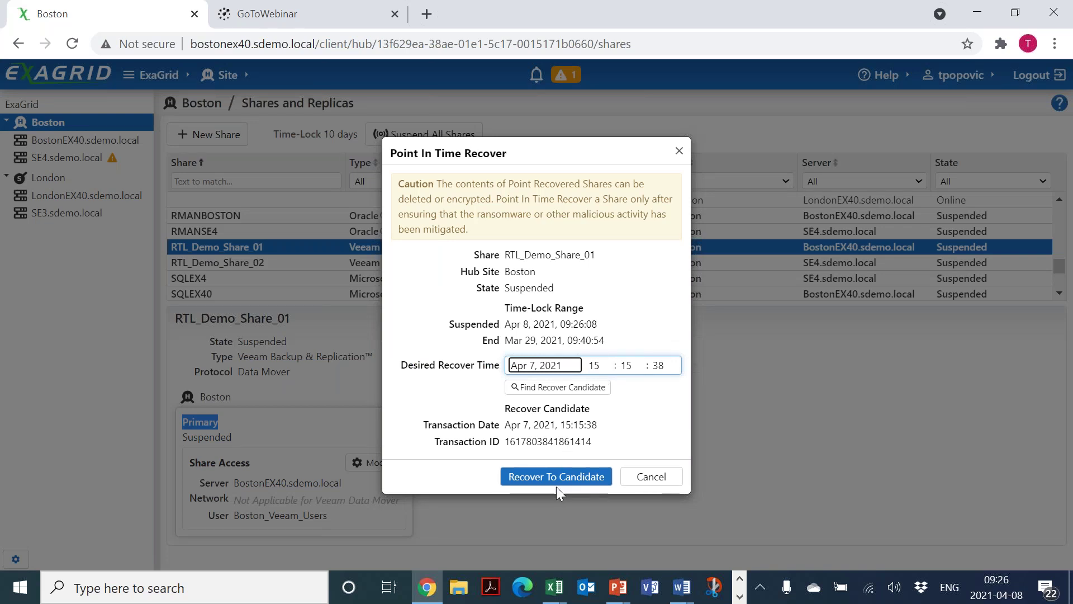
click(679, 151)
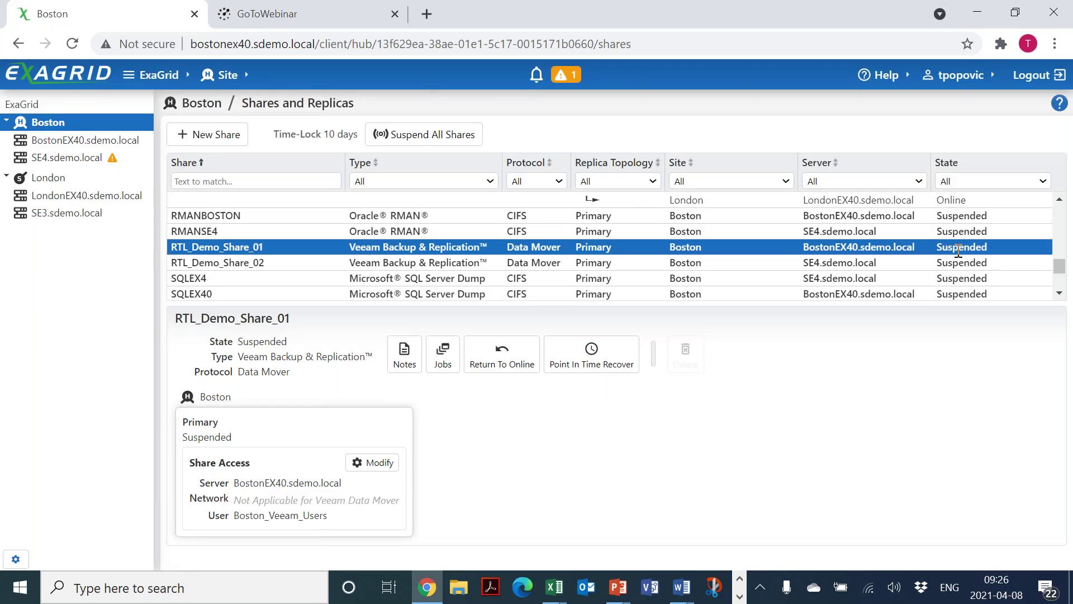
Step: Recover the RTL_Demo_Share_01 share to the point-in-time candidate of Apr 7, 2021, 15:15:38
click(592, 362)
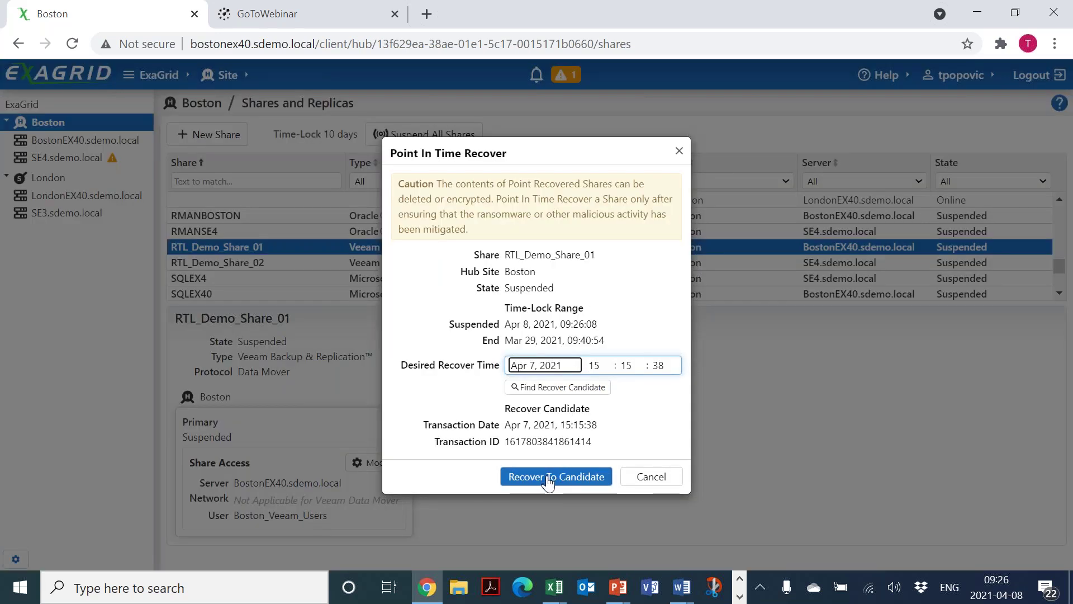
click(548, 480)
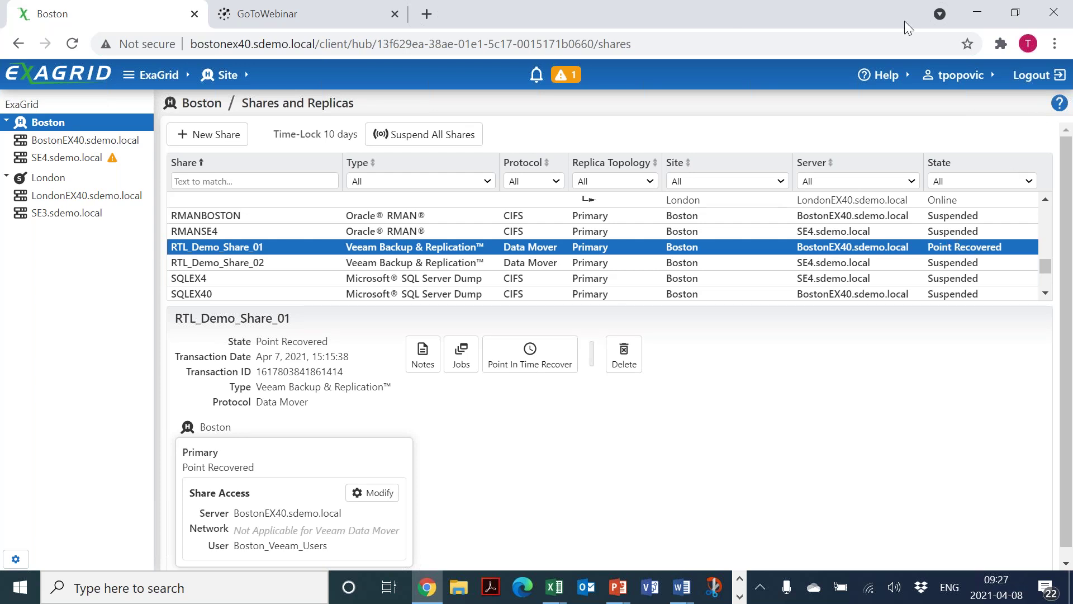
Step: Switch from the ExaGrid web interface to the maximized Veeam remote desktop session and show its backup repositories
double_click(847, 15)
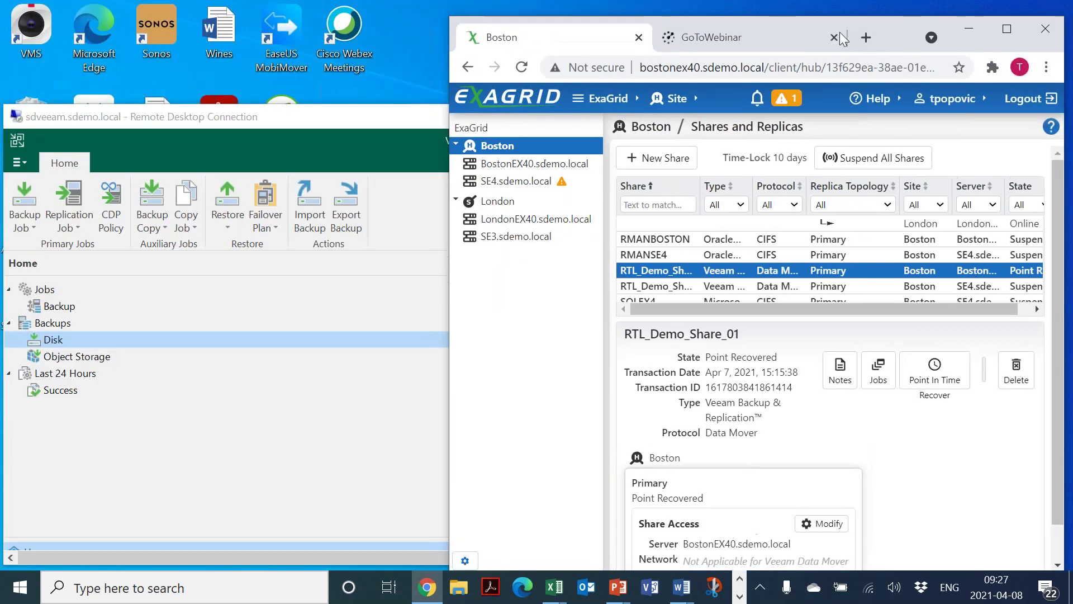
double_click(390, 119)
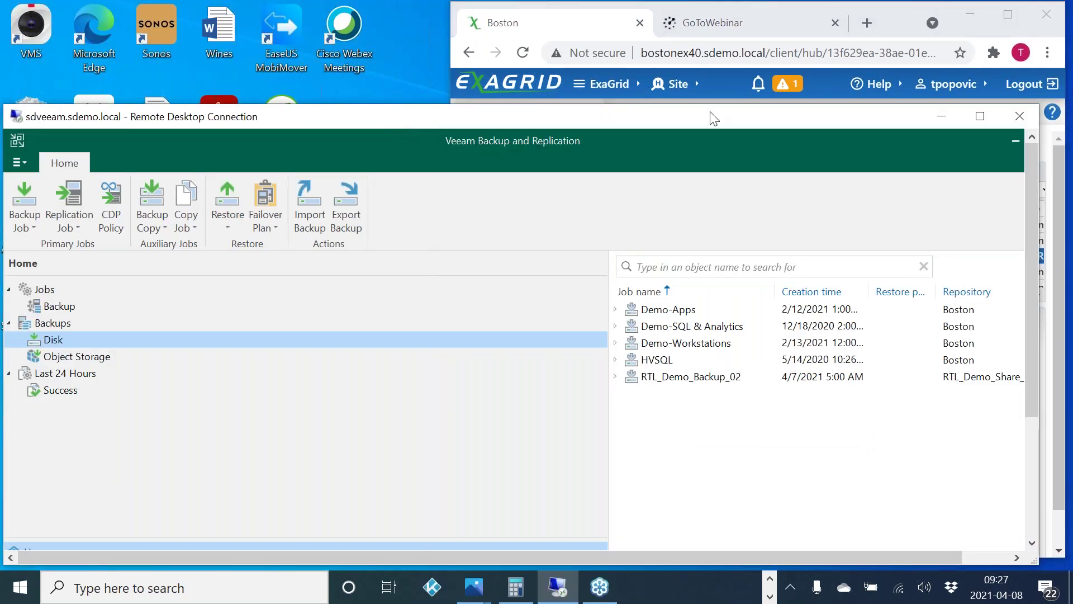
click(978, 116)
click(84, 463)
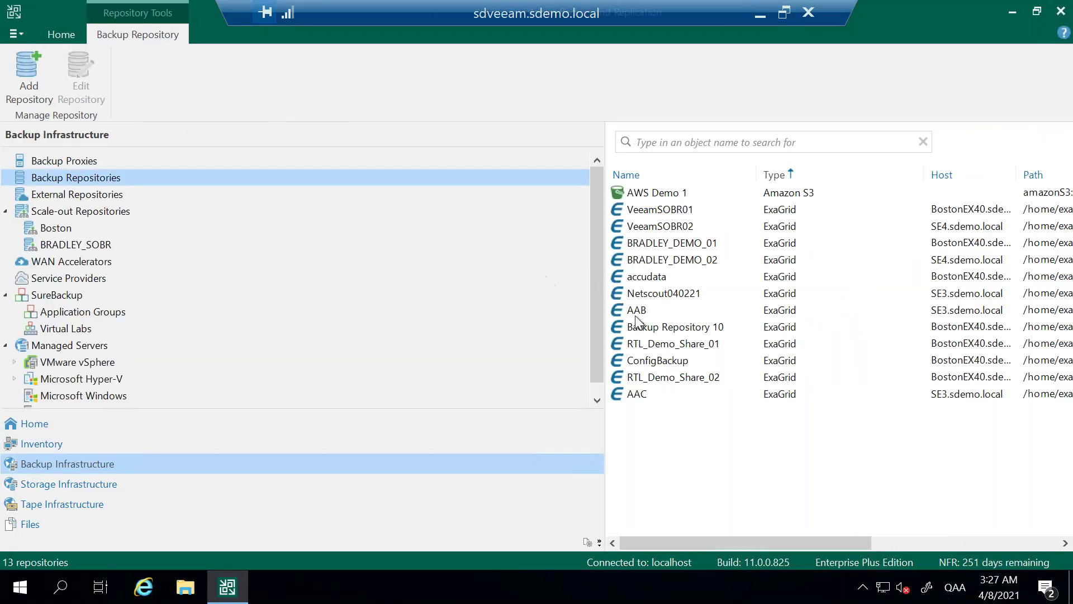
Step: Rescan the RTL_Demo_Share_01 repository and close the synchronization log once the run is complete
click(665, 343)
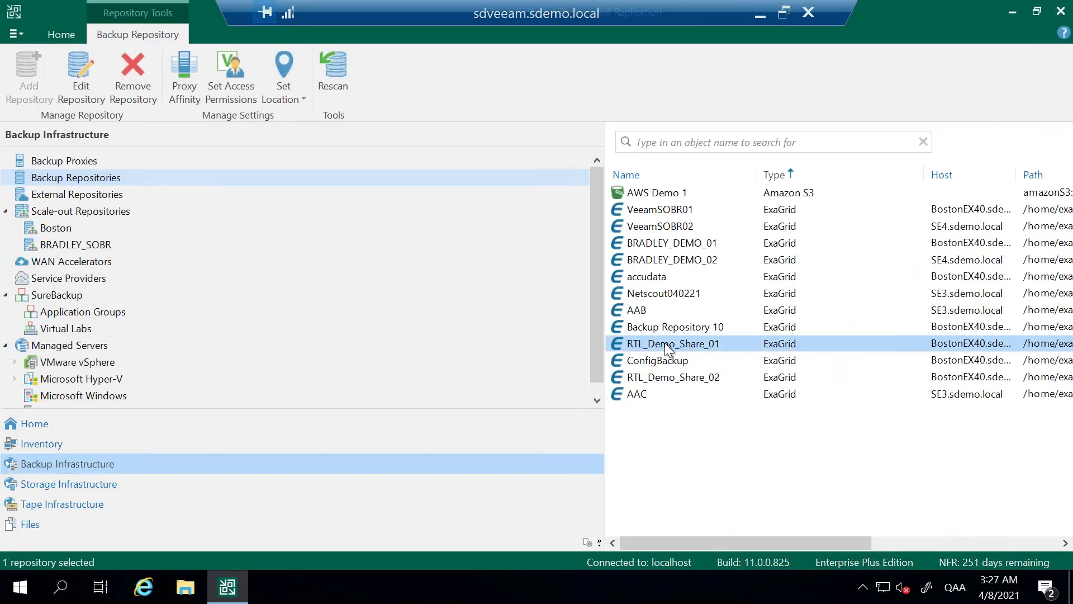
right_click(665, 343)
click(699, 353)
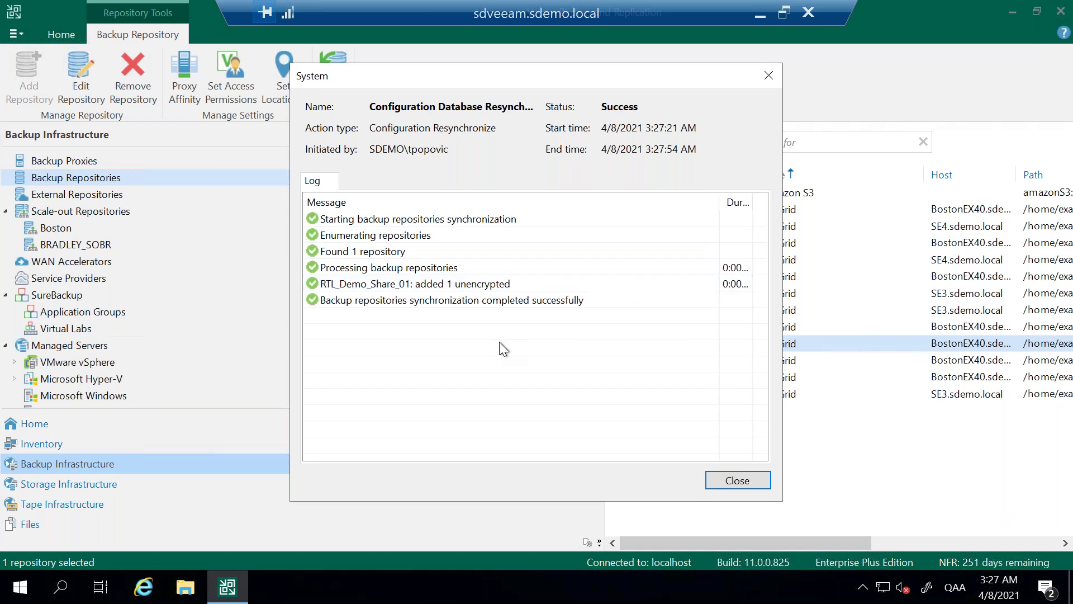
click(737, 481)
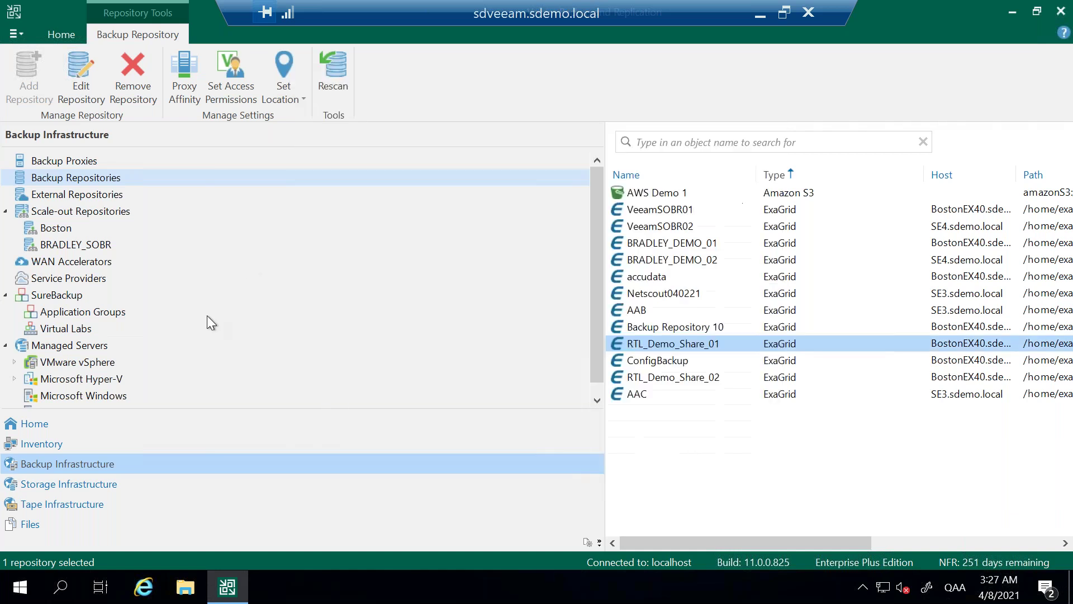
Step: Expand RTL_Demo_Backup_01 among the imported disk backups and bring up the restore options for App Server1
click(41, 426)
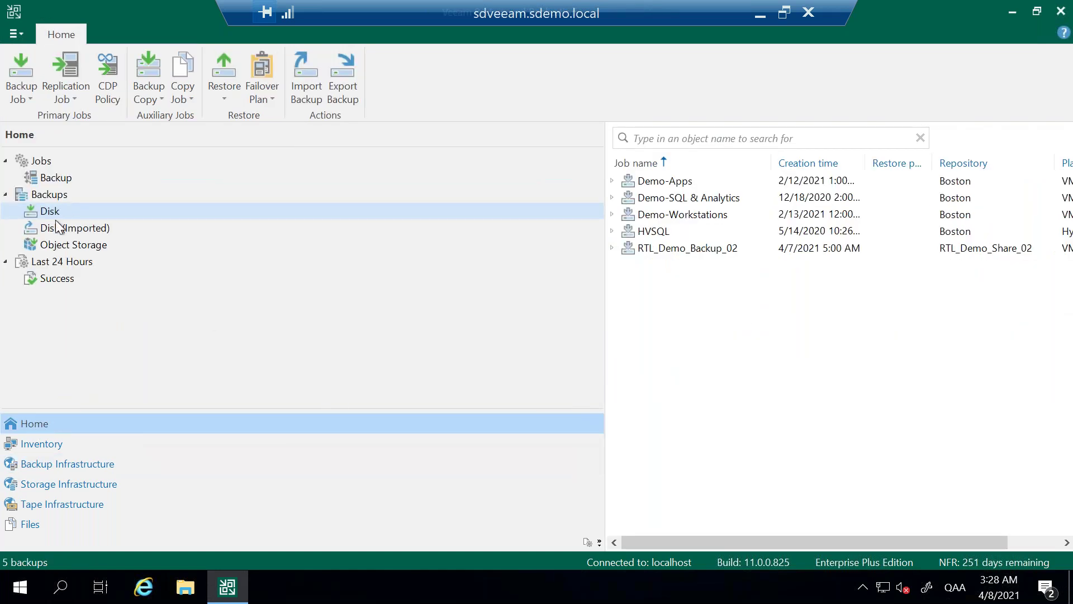
click(47, 230)
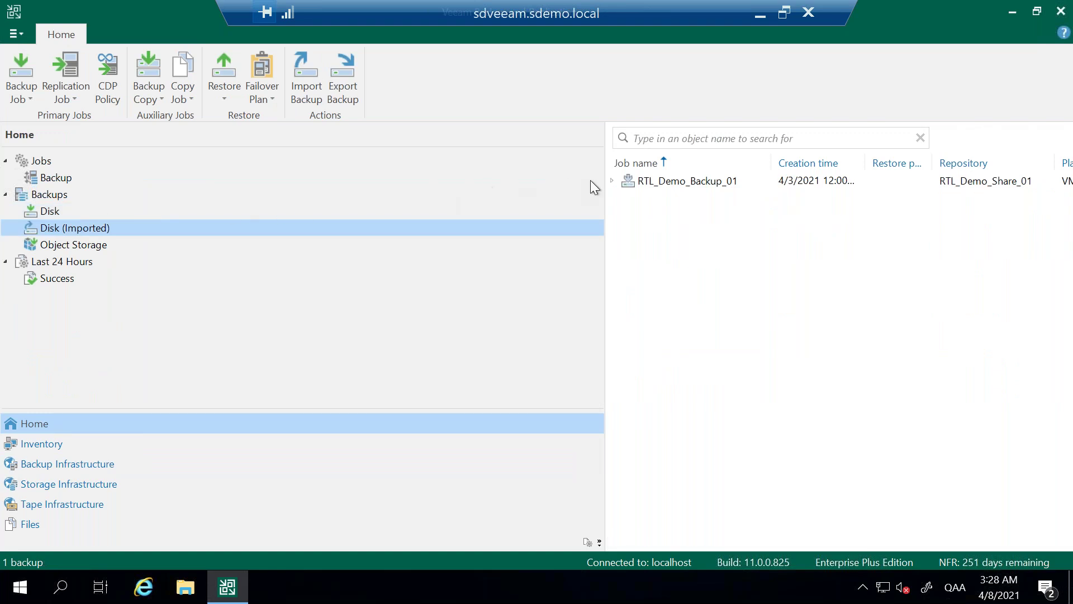
click(612, 181)
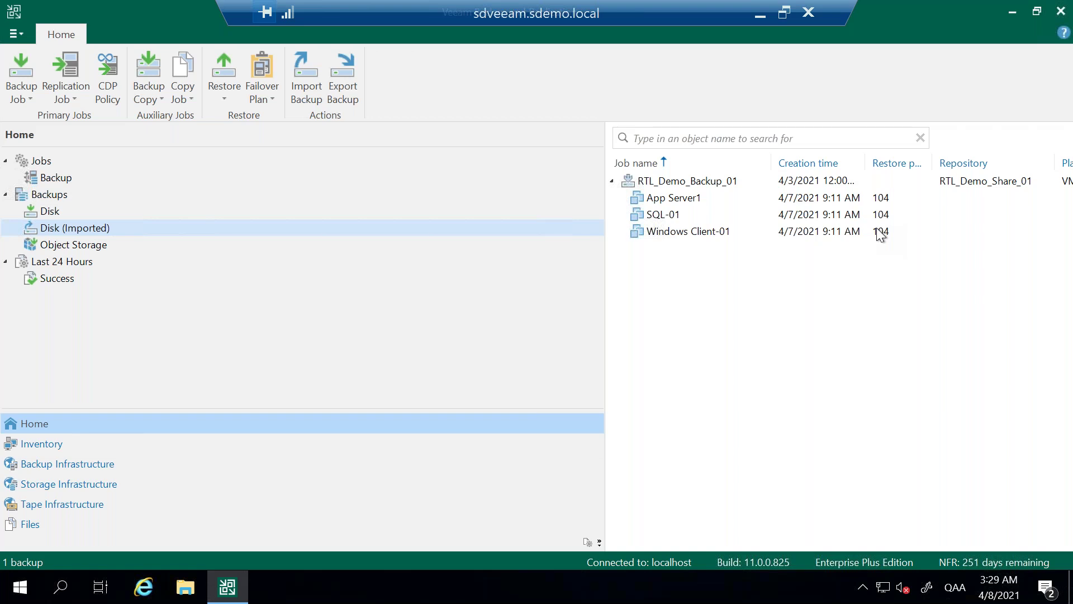
click(685, 200)
right_click(685, 200)
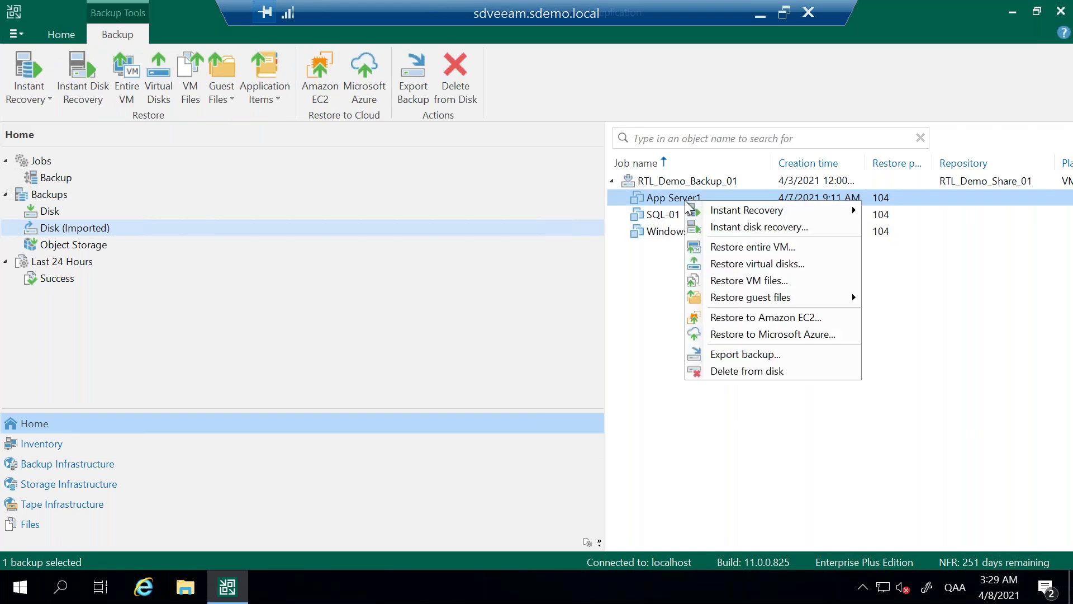